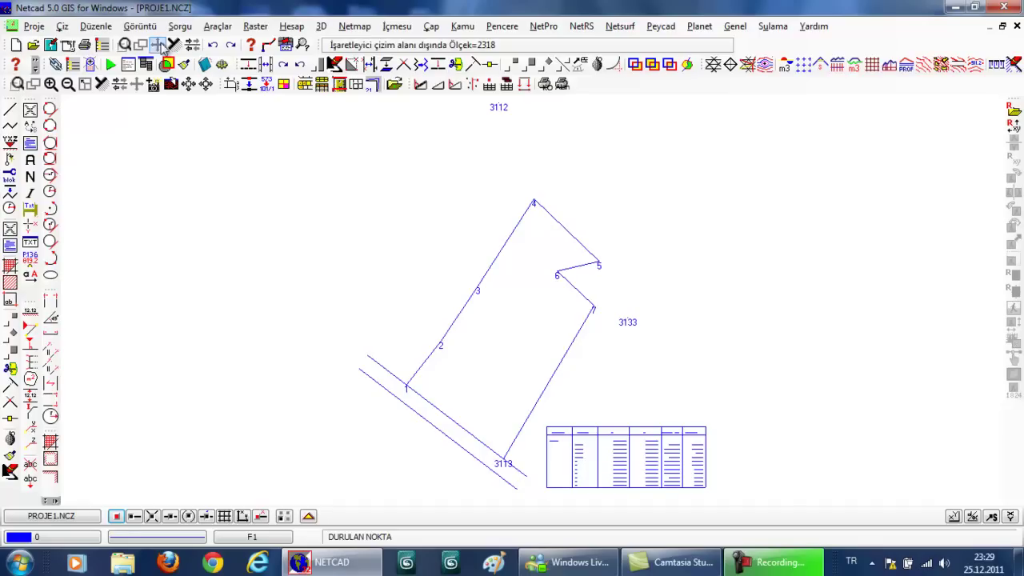
Zoom in on the station table to read it, then fit the whole parcel back into view.
left_click(126, 46)
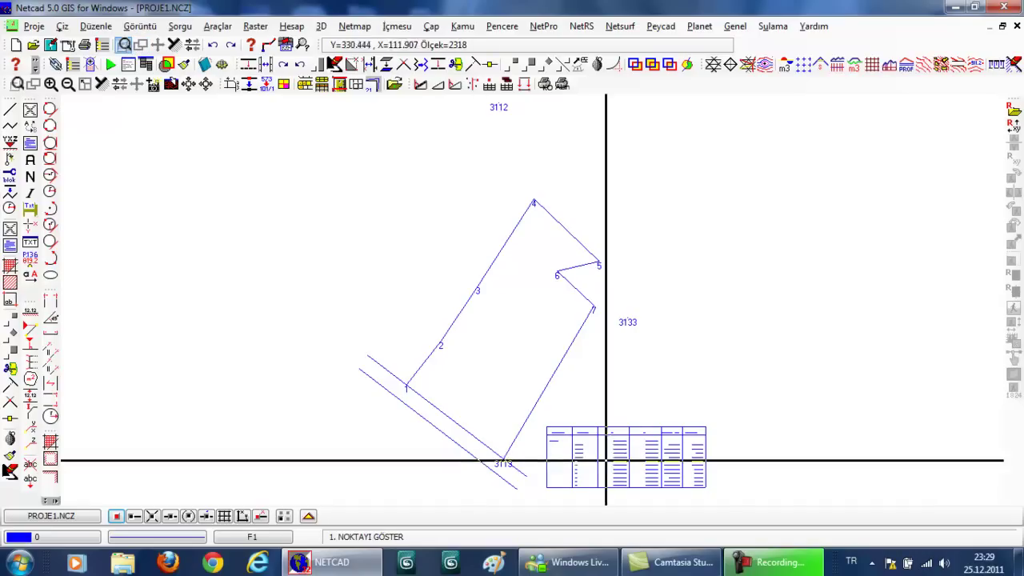
left_click(734, 410)
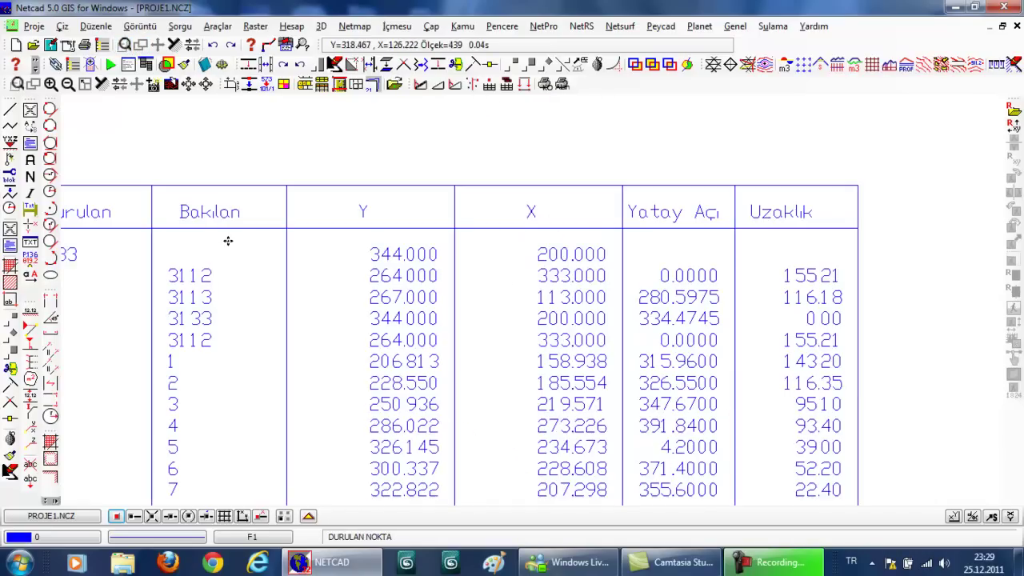
middle_click_drag(234, 247, 317, 225)
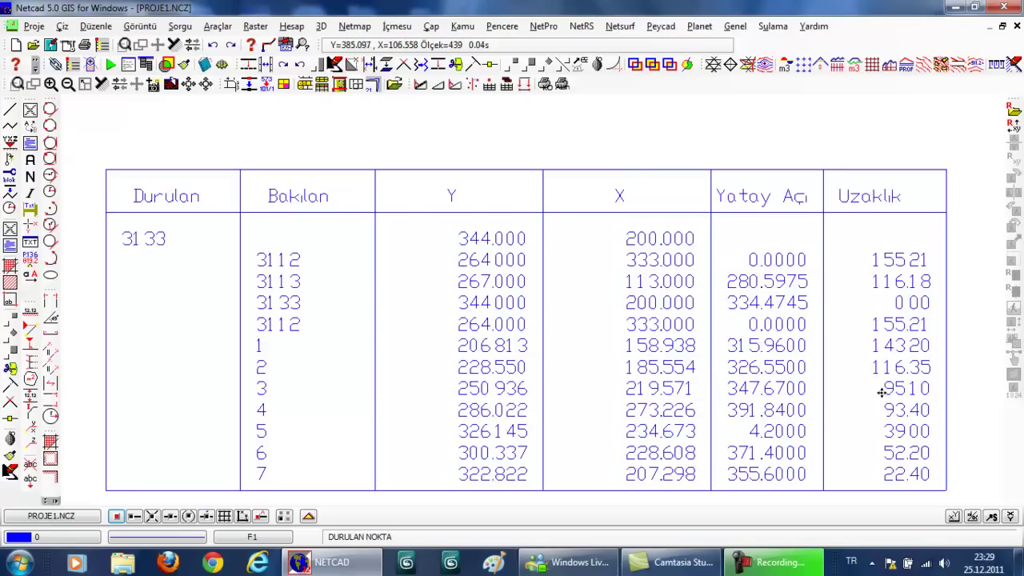
scroll(869, 388, "down", 1)
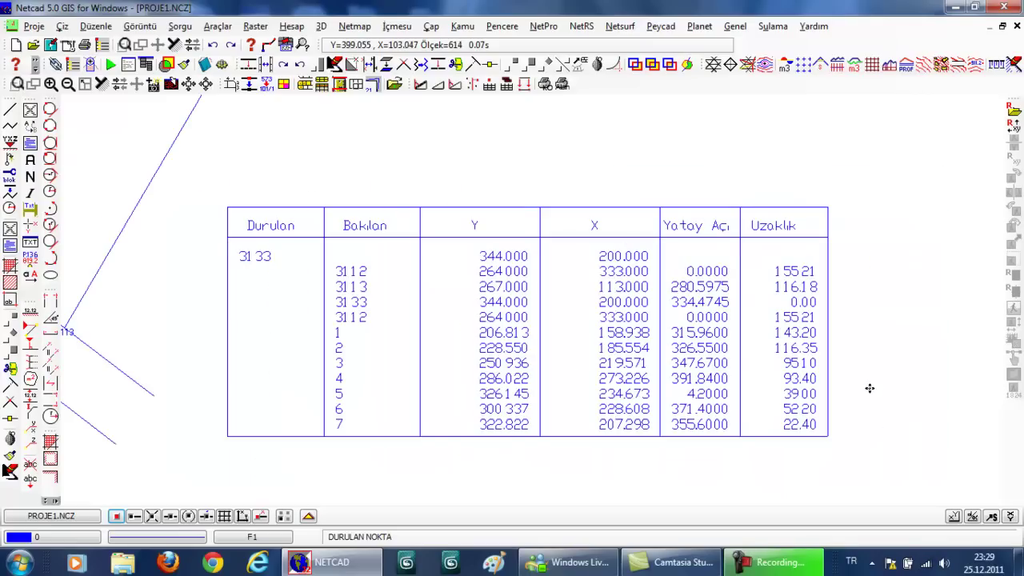
scroll(869, 388, "down", 1)
scroll(869, 388, "down", 1)
scroll(870, 388, "down", 1)
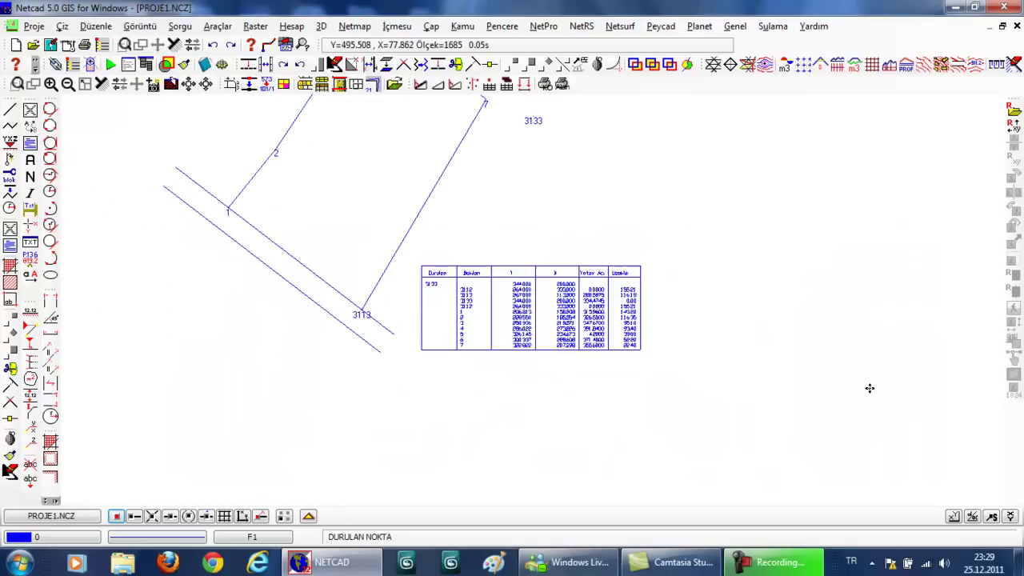
left_click(160, 46)
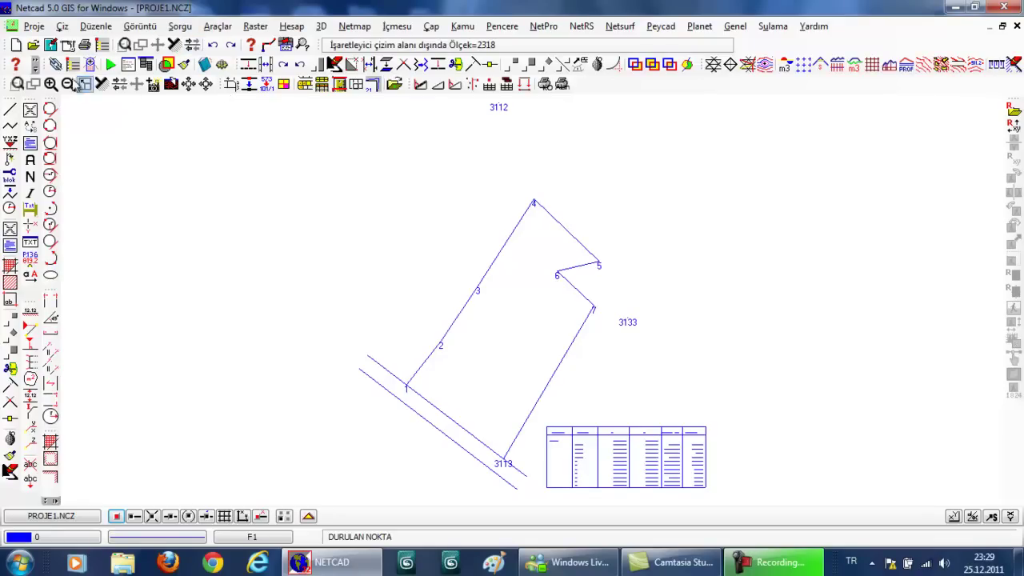
Start a new empty drawing, PROJE1.NCZ, and dismiss the Hesap menu.
left_click(16, 46)
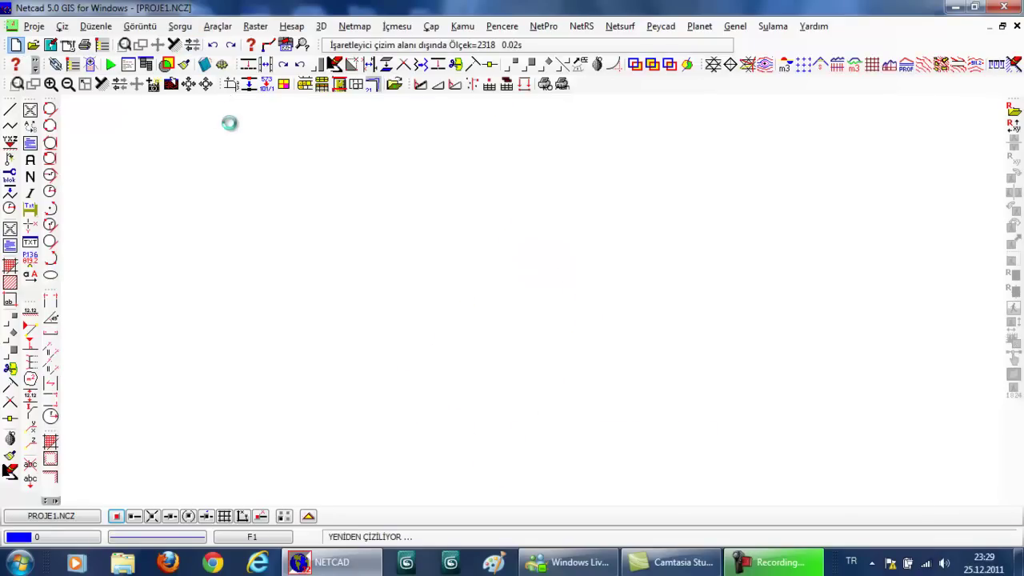
left_click(294, 27)
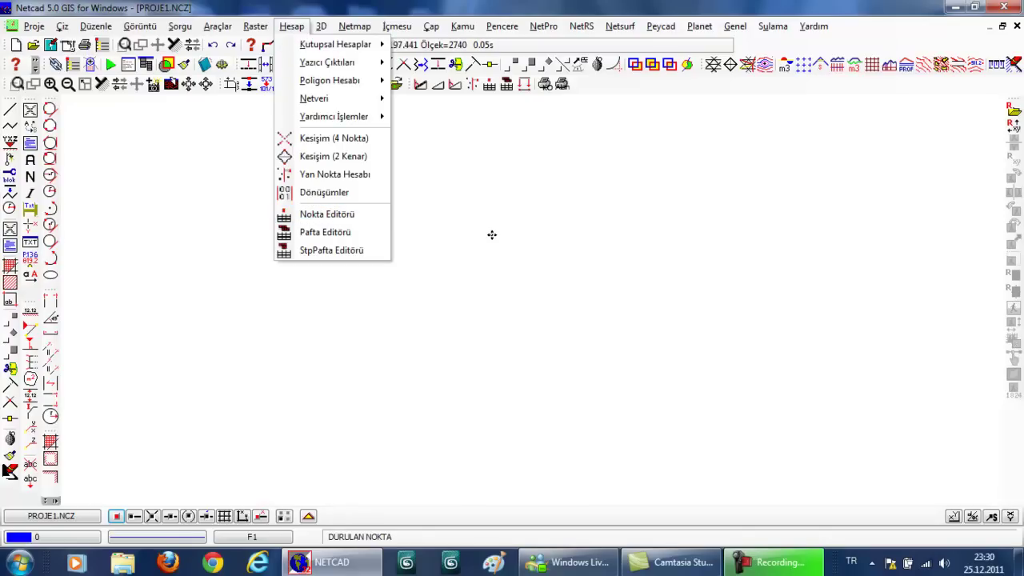
key("Escape")
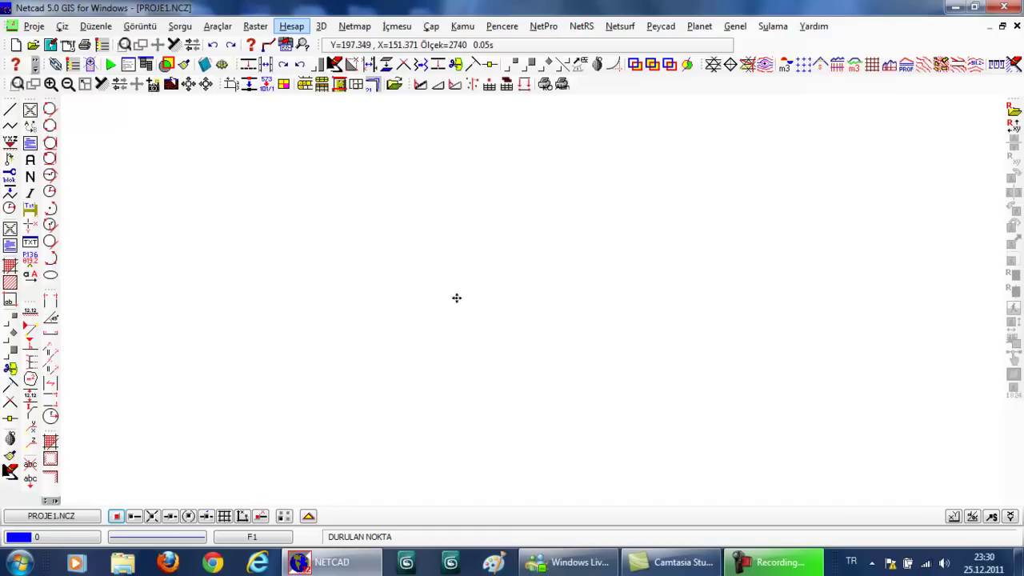
key("Escape")
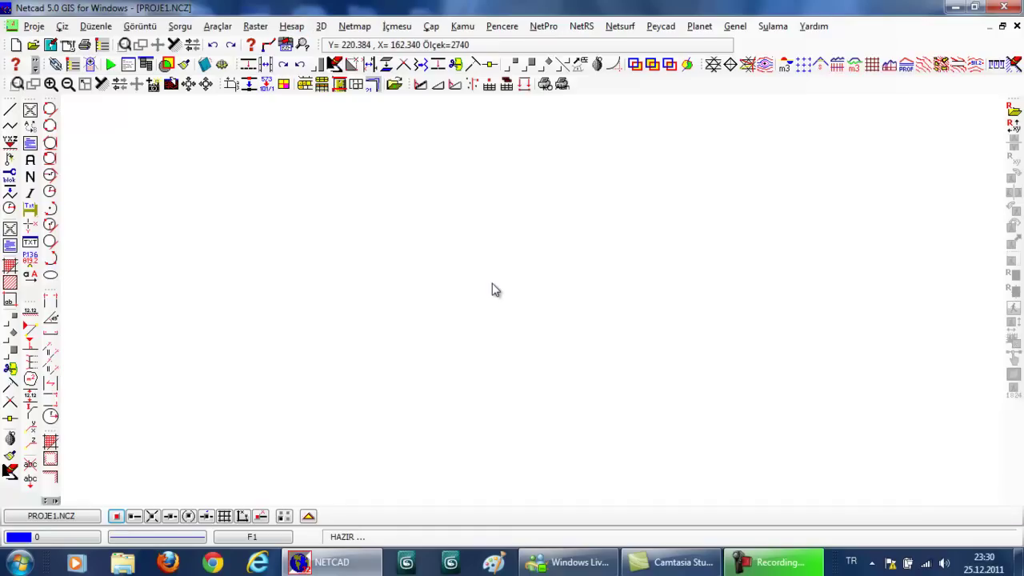
Create point 3113 at Y 267, X 113 with the coordinate calculator's xyz entry.
right_click(491, 290)
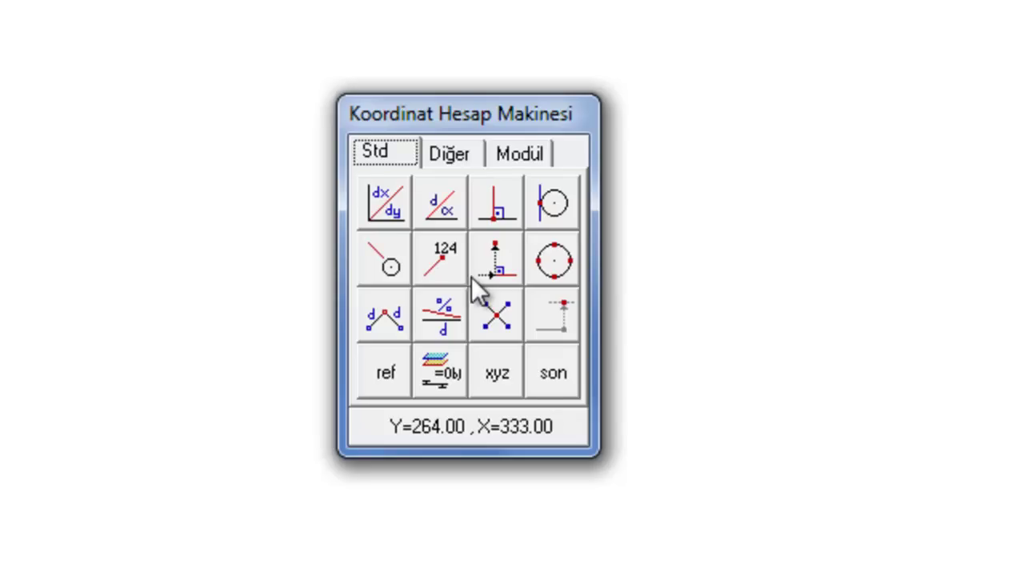
left_click(500, 369)
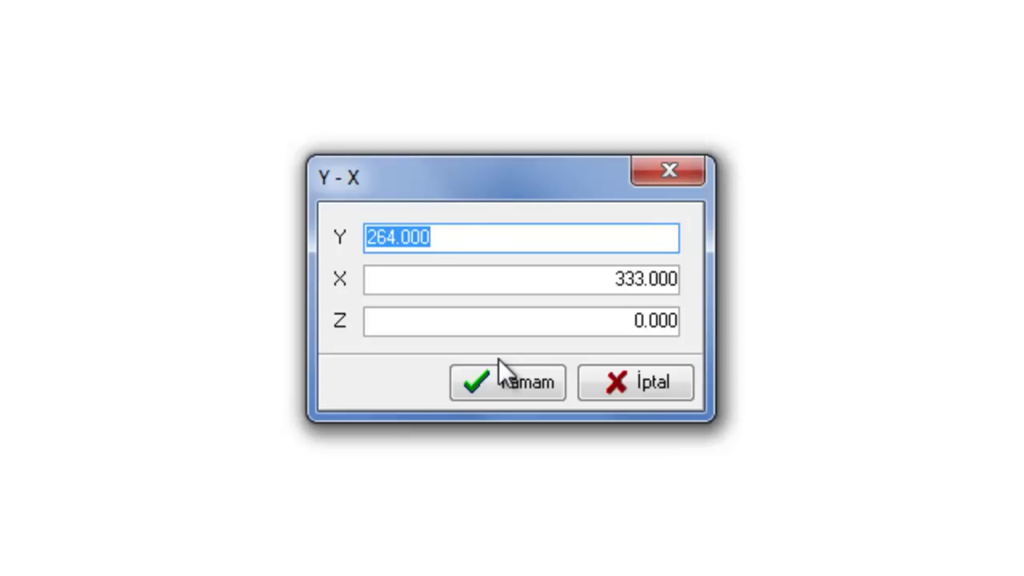
type("267")
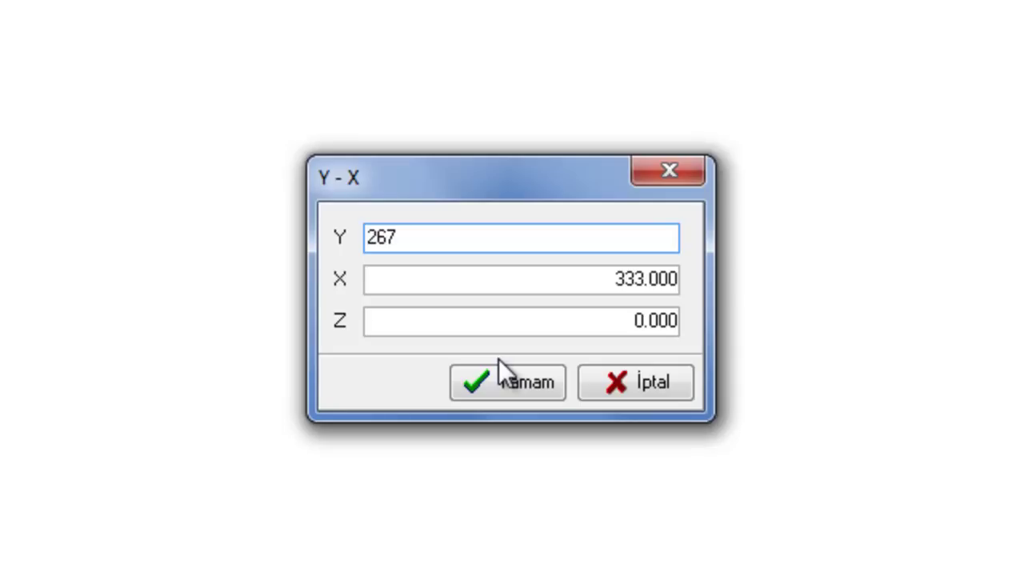
key("Tab")
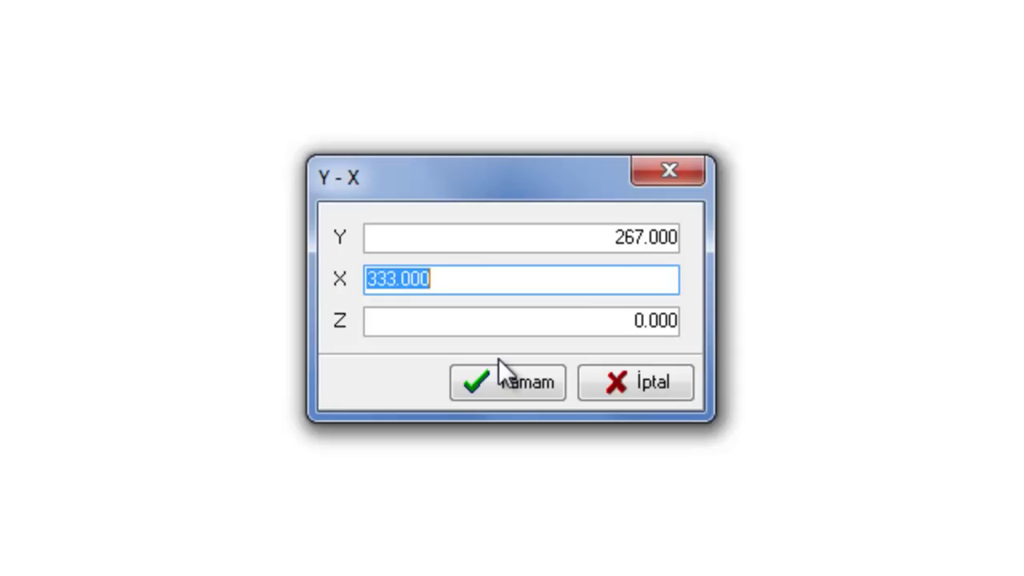
type("113")
key("Tab")
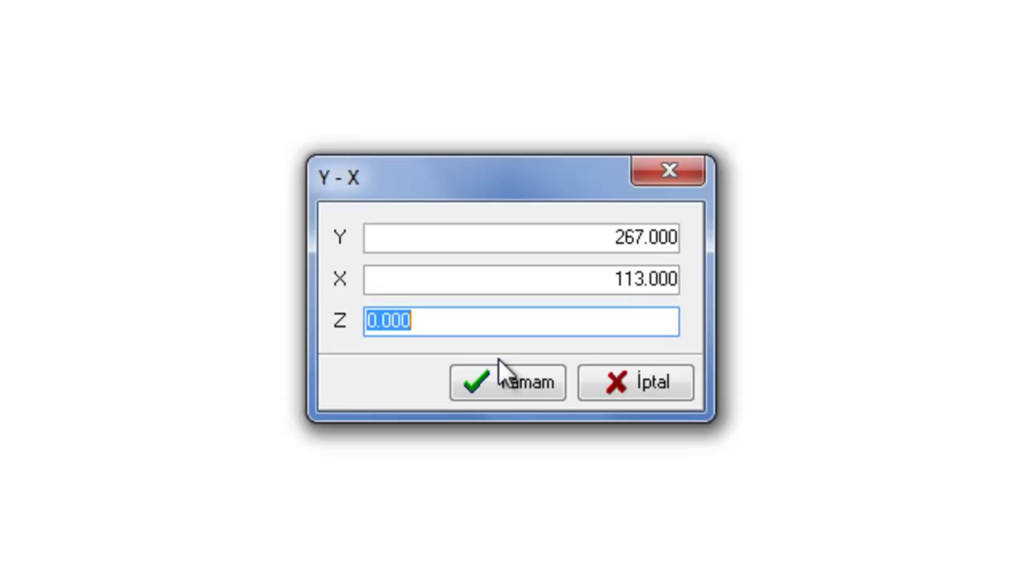
key("Tab")
key("Return")
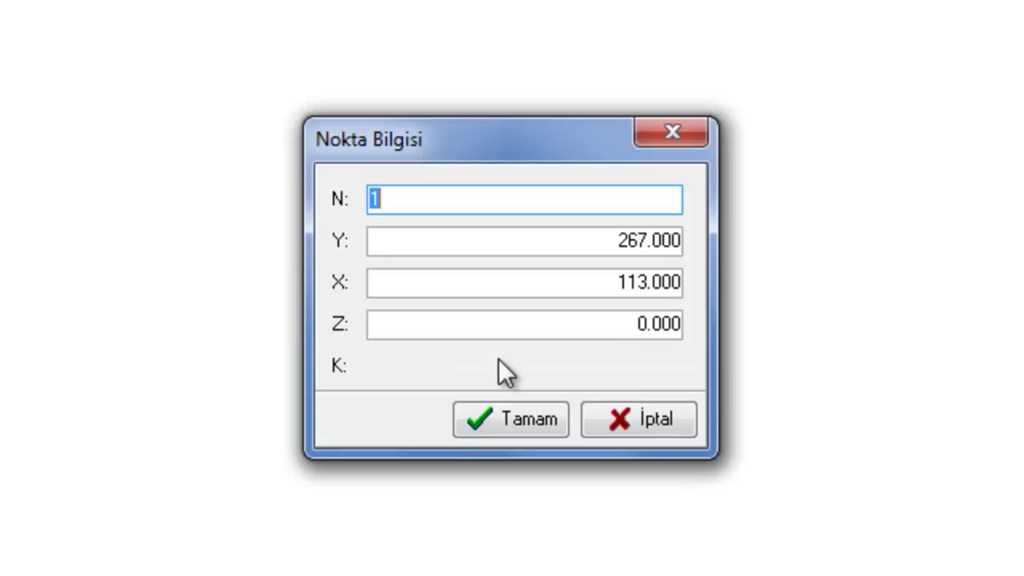
type("3113")
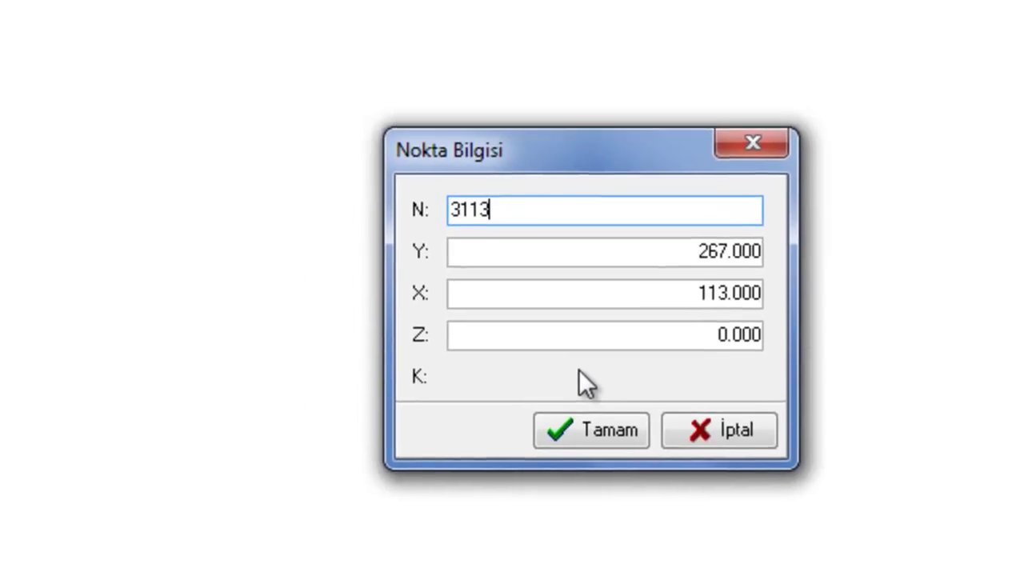
key("Tab")
key("Tab")
key("Tab")
key("Tab")
key("Return")
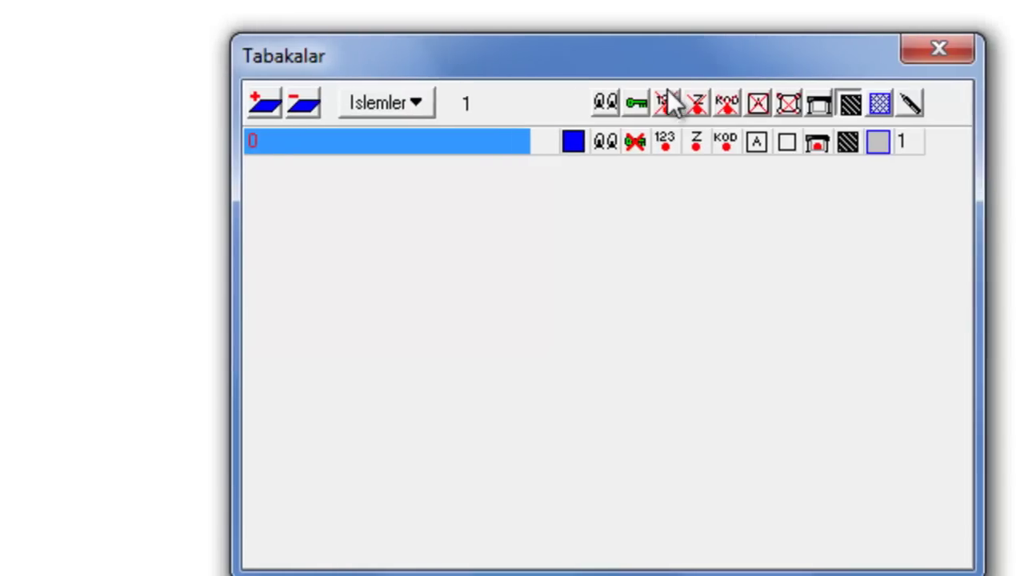
Turn on point-number labels, then enter a new point at Y 344, X 200.
left_click(569, 104)
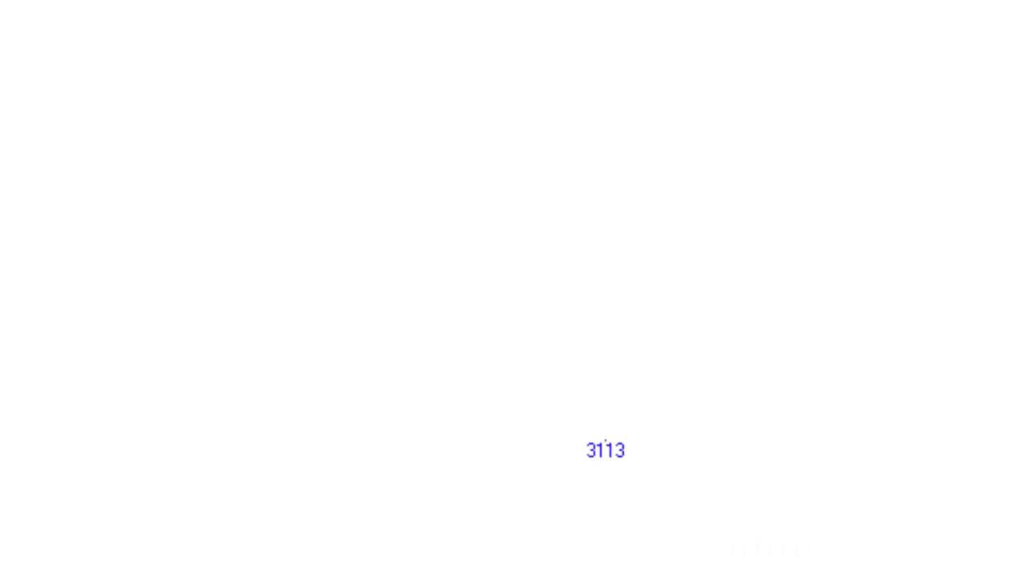
right_click(805, 248)
left_click(828, 352)
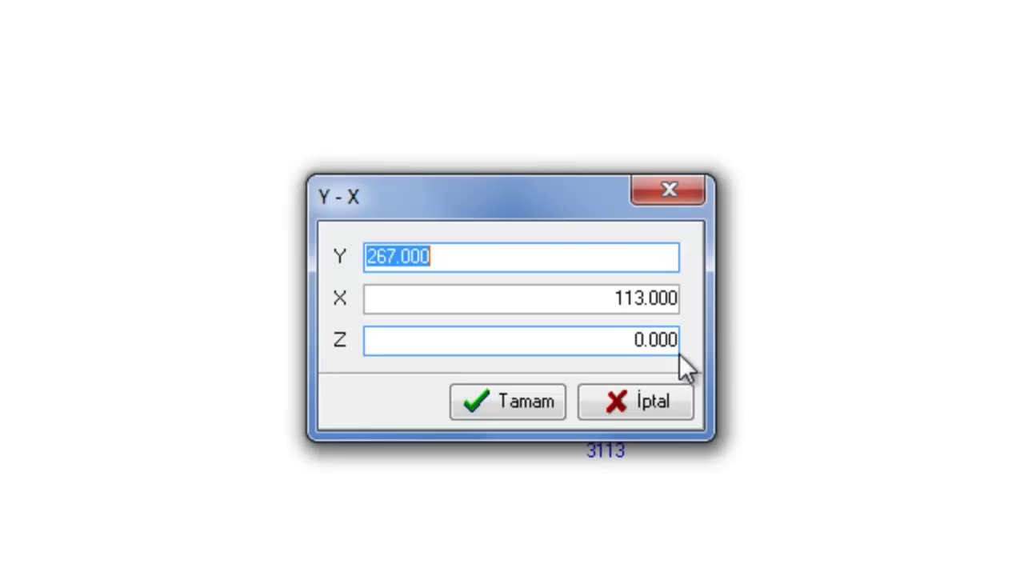
type("344")
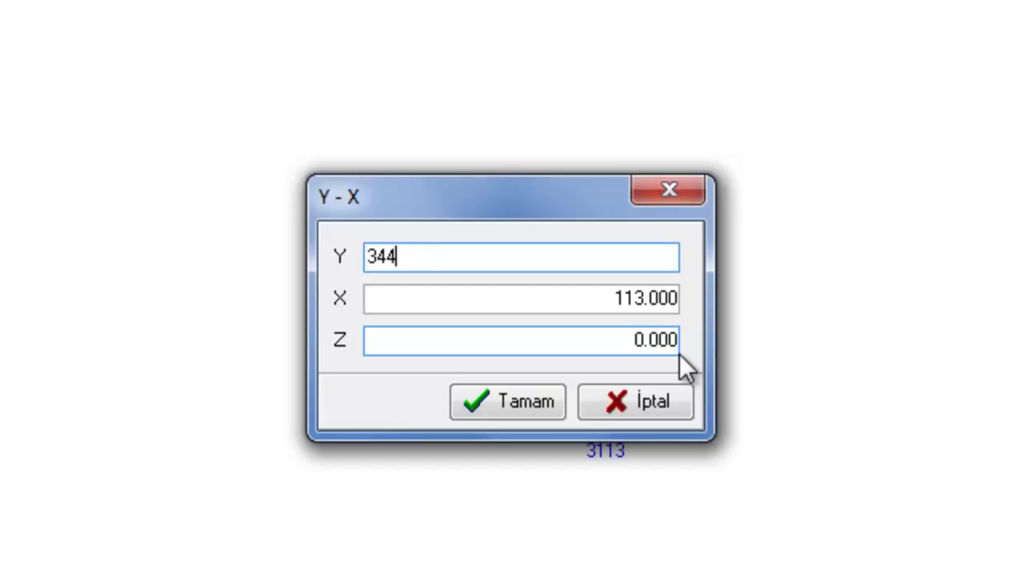
key("Tab")
type("200")
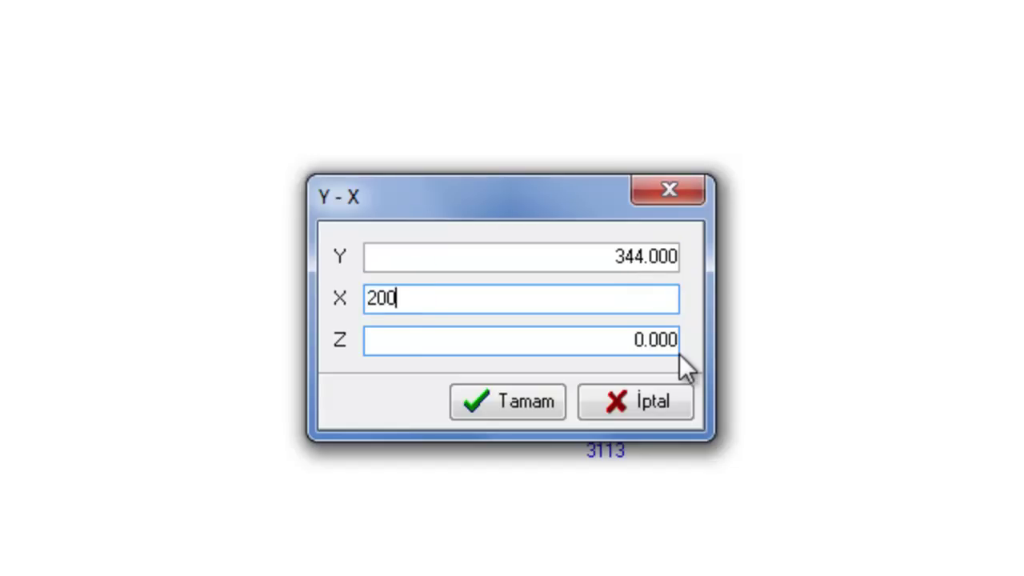
key("Tab")
key("Tab")
key("Return")
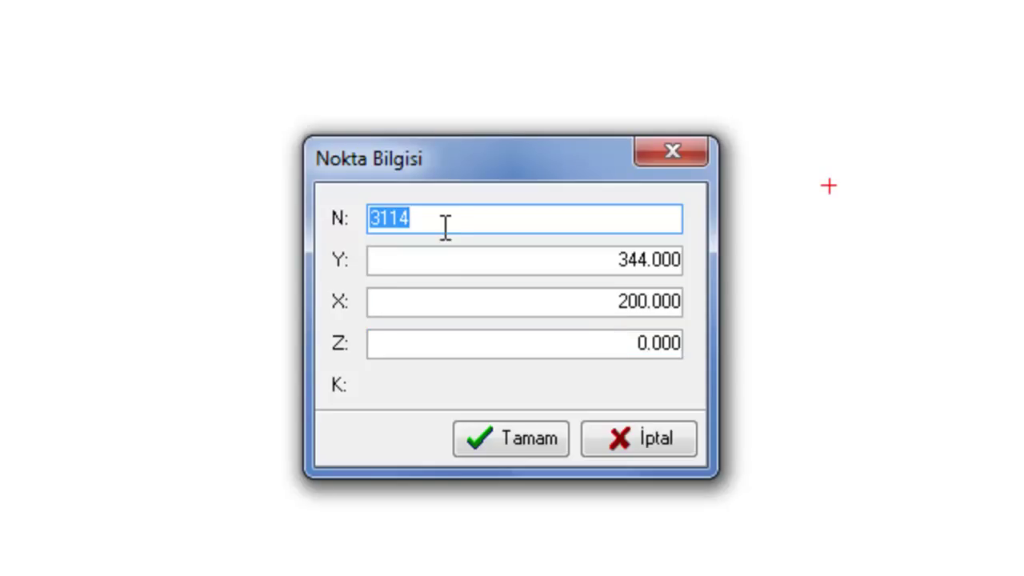
Name the new point 3133 and place it on the drawing.
left_click(423, 210)
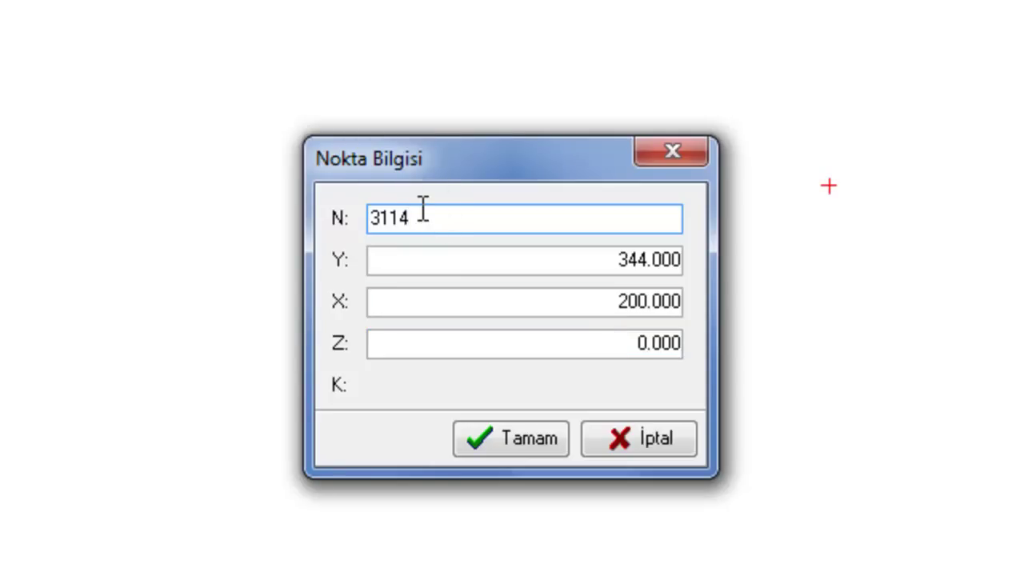
key("BackSpace")
key("BackSpace")
type("33")
key("Tab")
key("Tab")
key("Tab")
key("Tab")
key("Return")
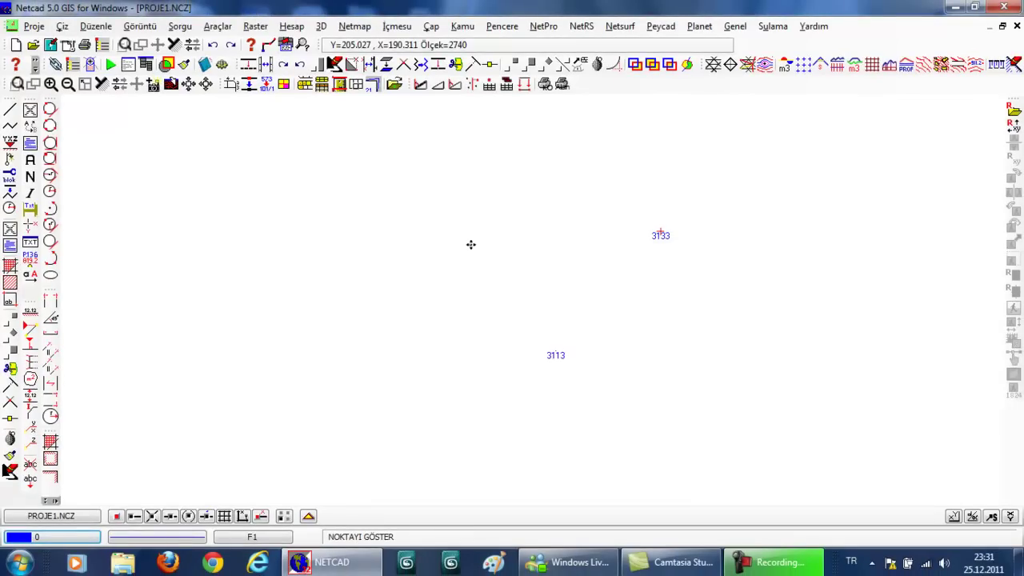
Add point 3112 at Y 264, X 333 through the coordinate calculator.
right_click(471, 250)
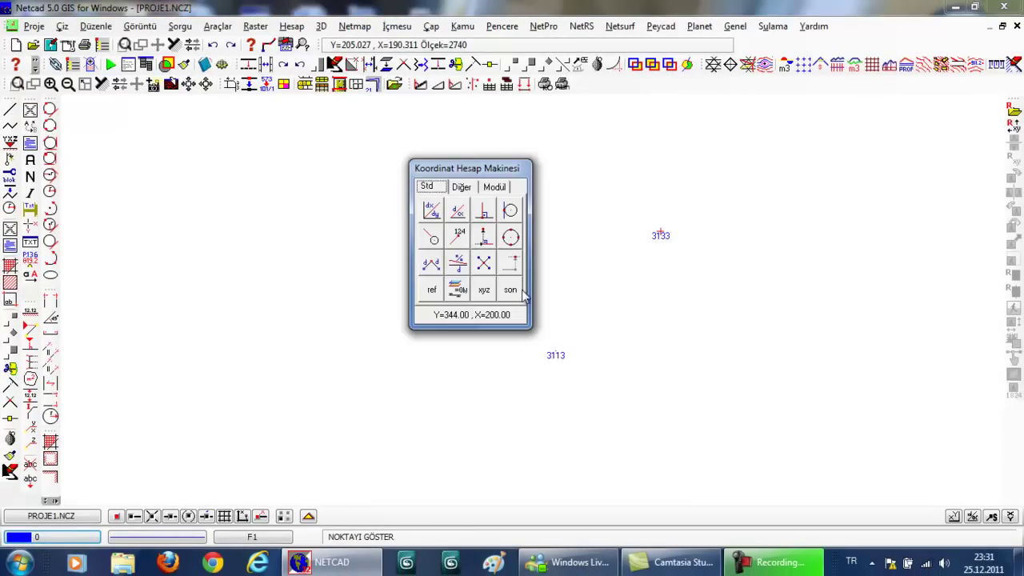
left_click(483, 294)
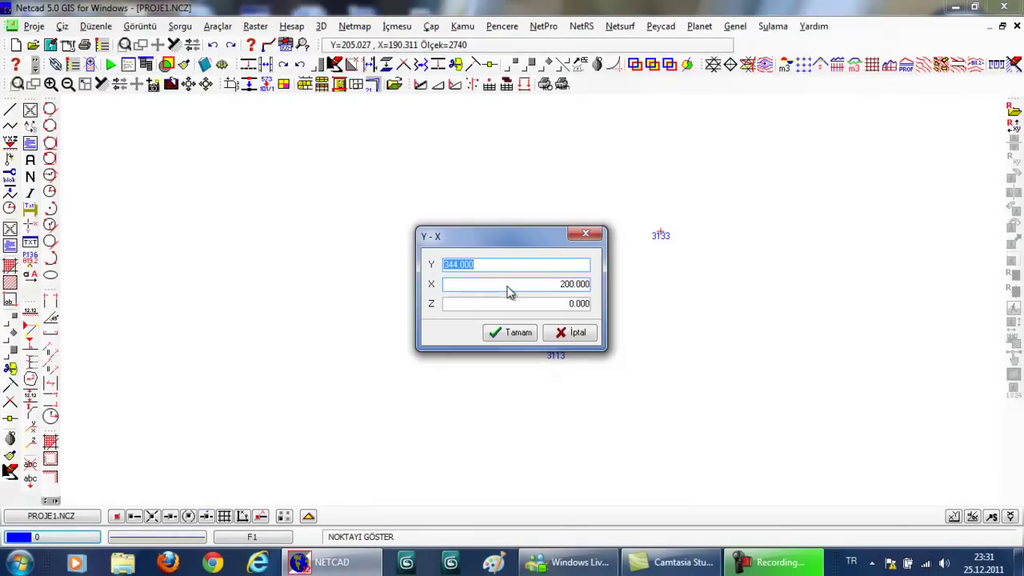
type("264")
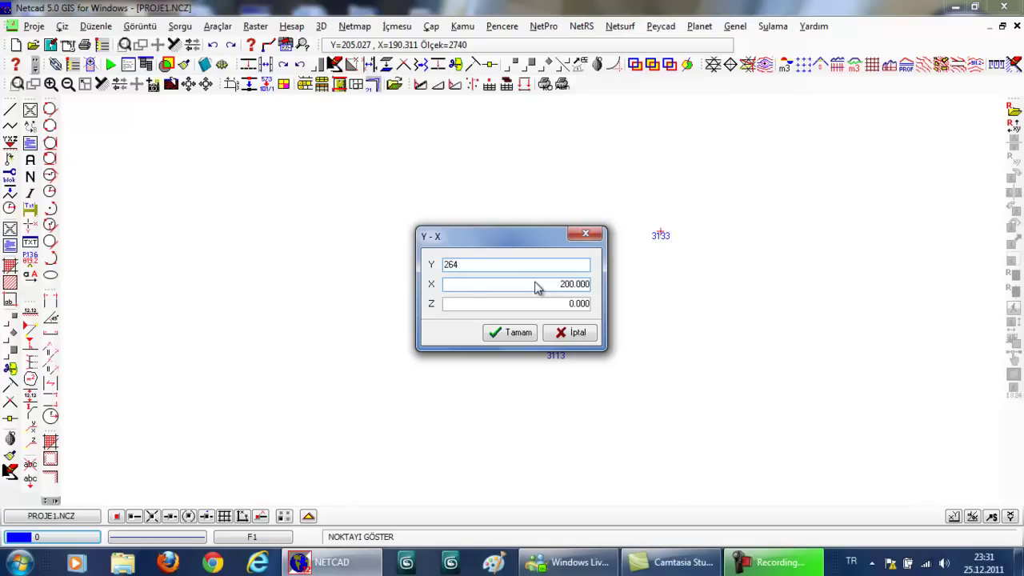
key("Tab")
type("33")
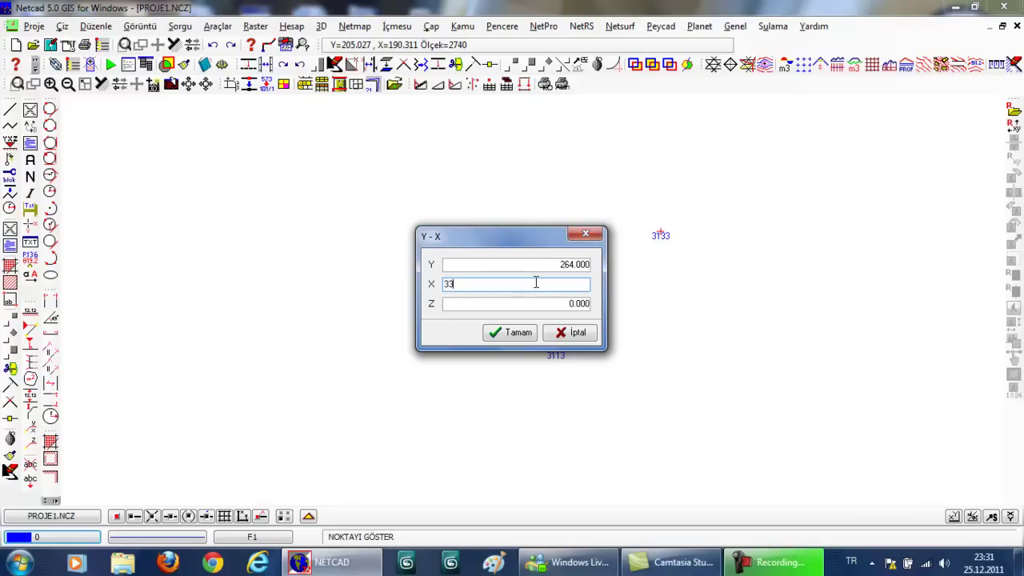
type("3")
key("Tab")
key("Tab")
key("Return")
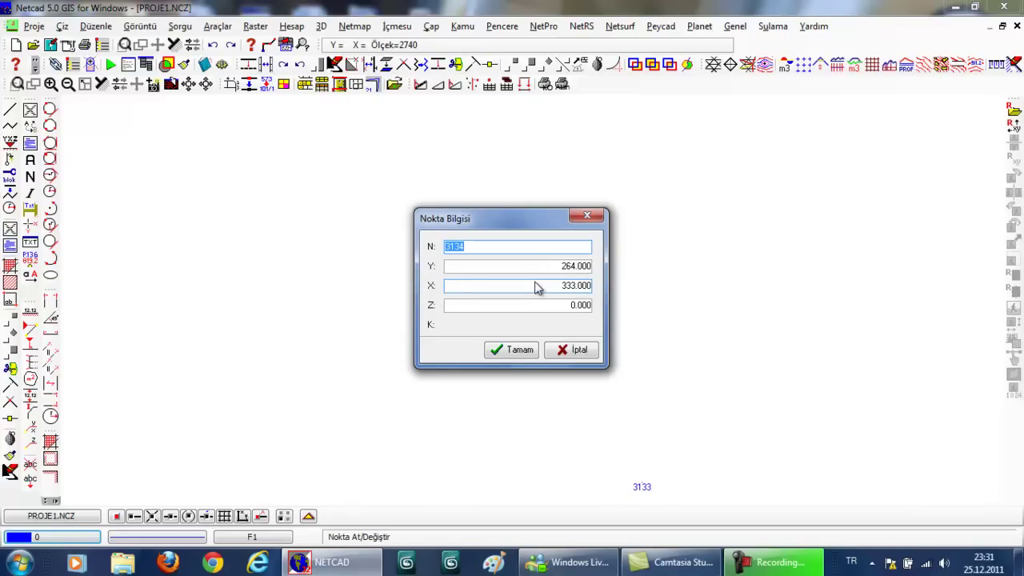
type("3112")
key("Tab")
key("Tab")
key("Tab")
key("Tab")
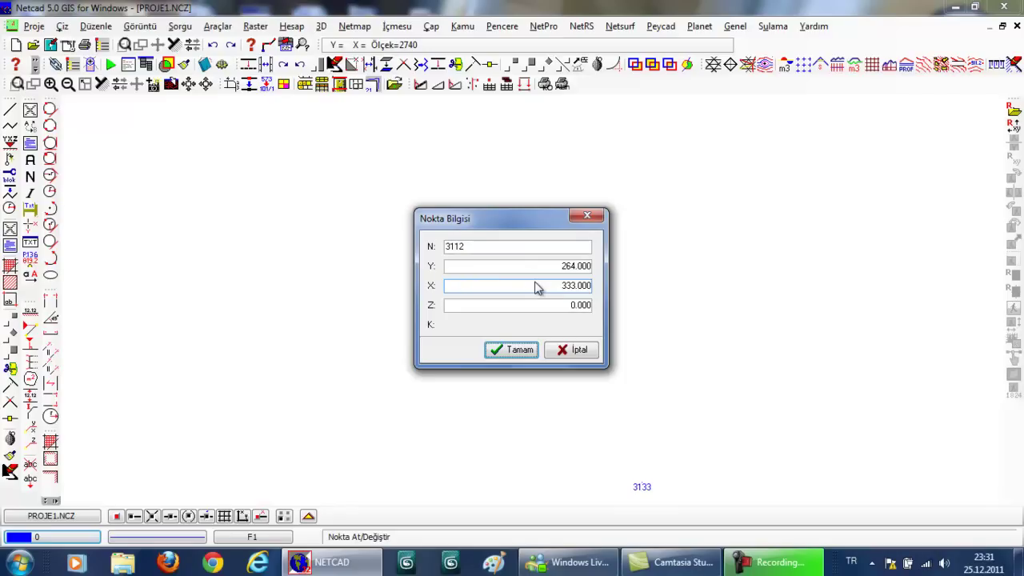
key("Return")
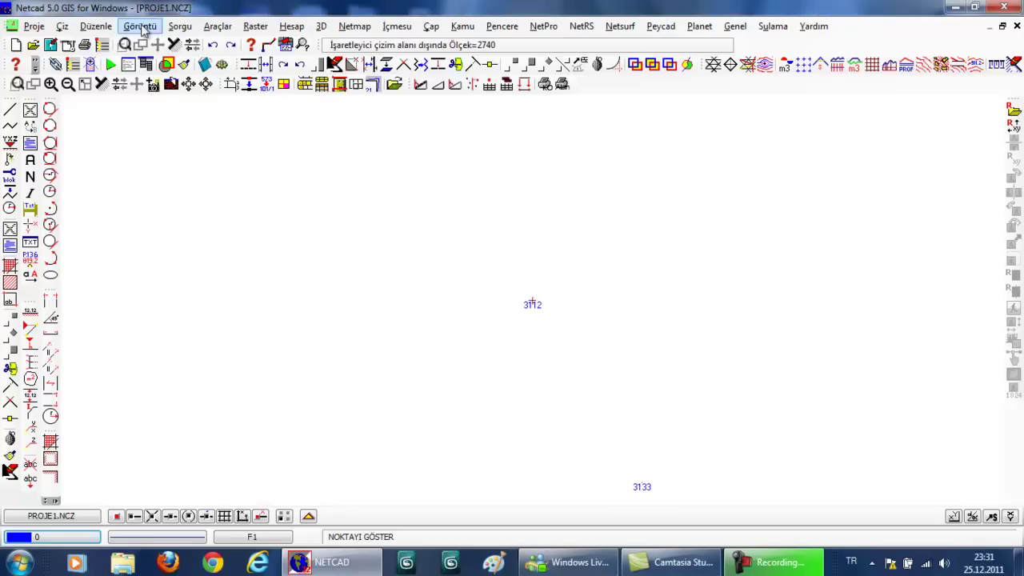
Fit the view, then start Kutupsal Hesaplar > Yatay Kenar-Düşey Açı occupying station 3133.
left_click(160, 46)
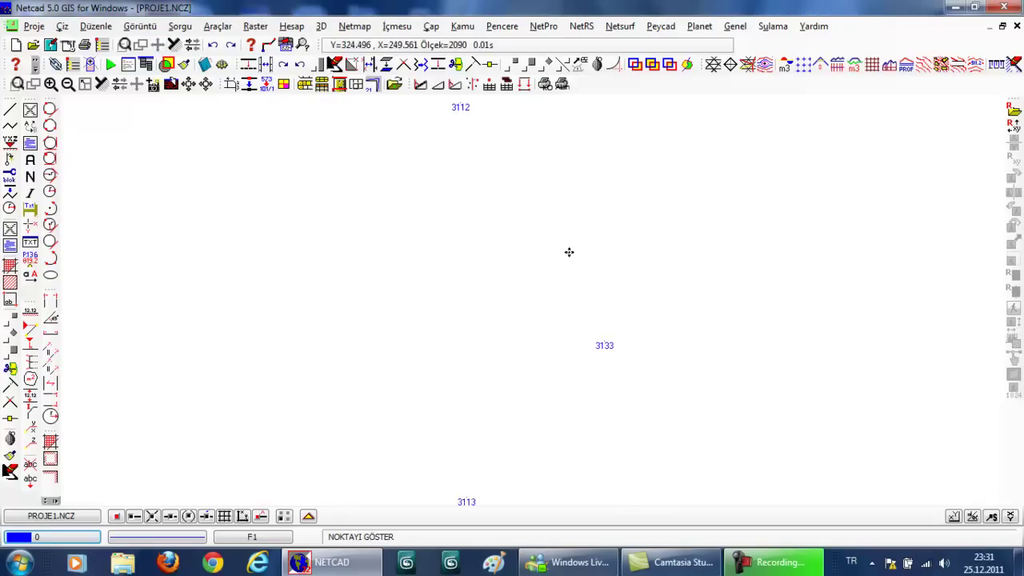
key("Escape")
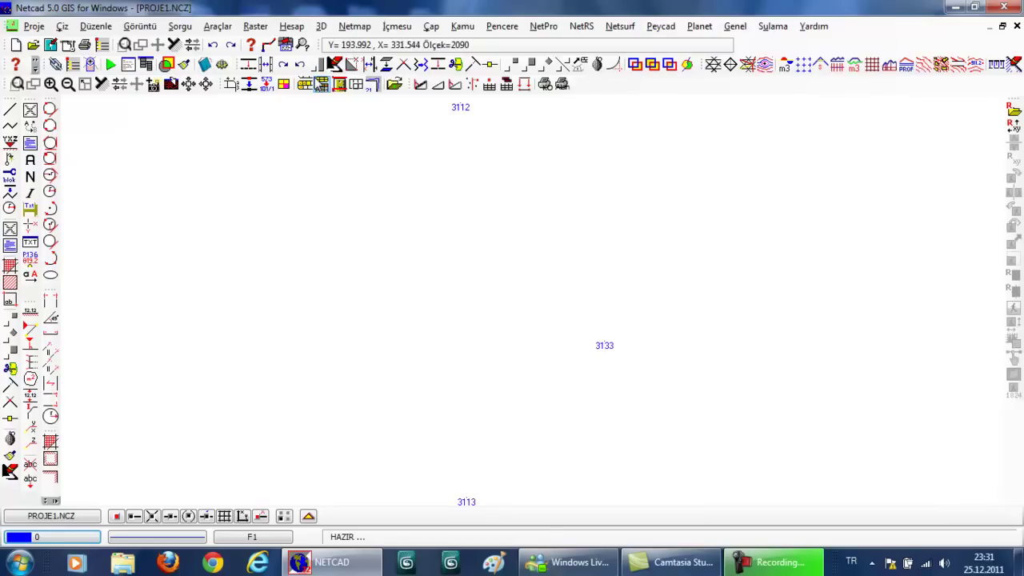
left_click(295, 32)
mouse_move(334, 44)
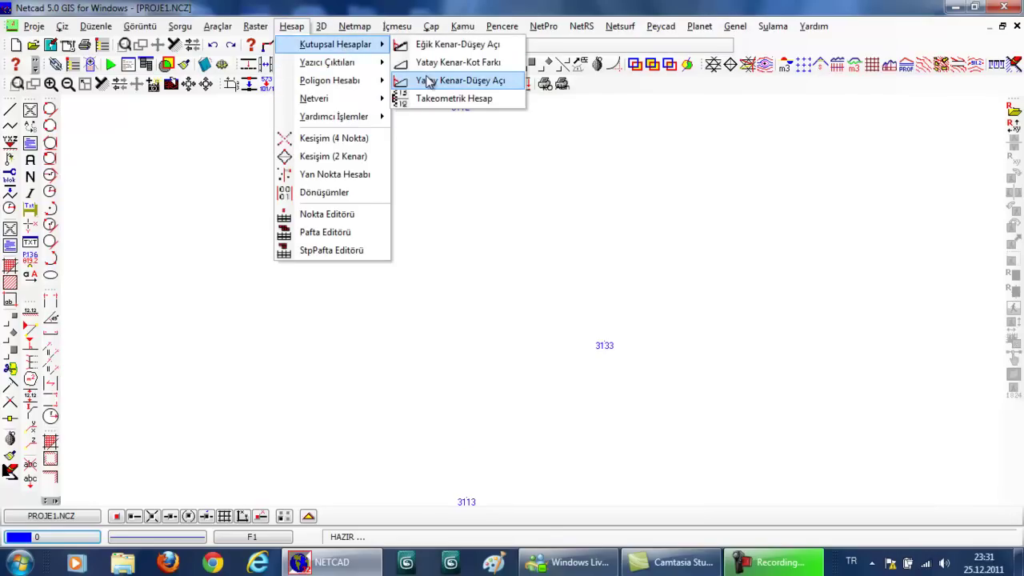
left_click(432, 81)
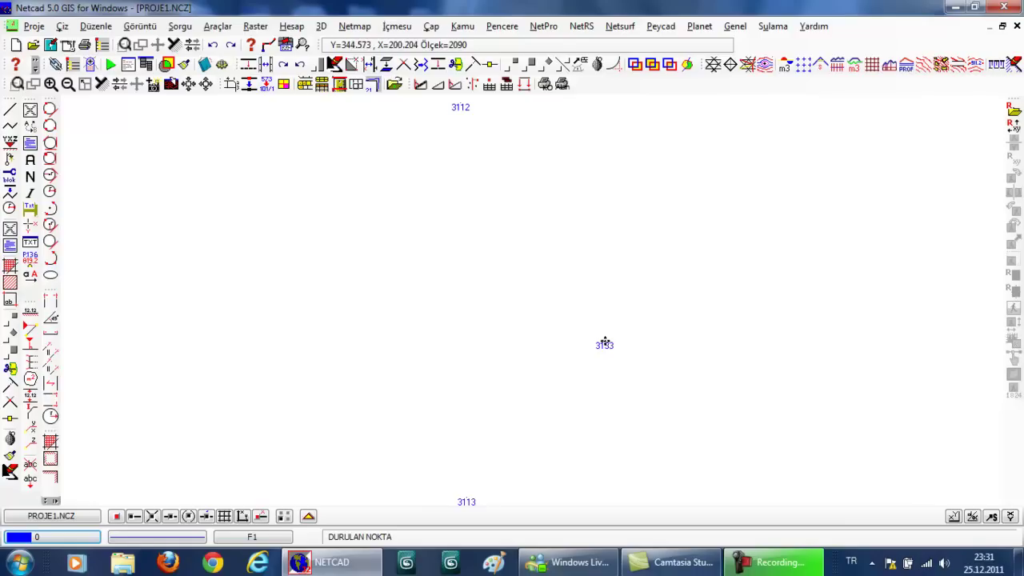
left_click(604, 342)
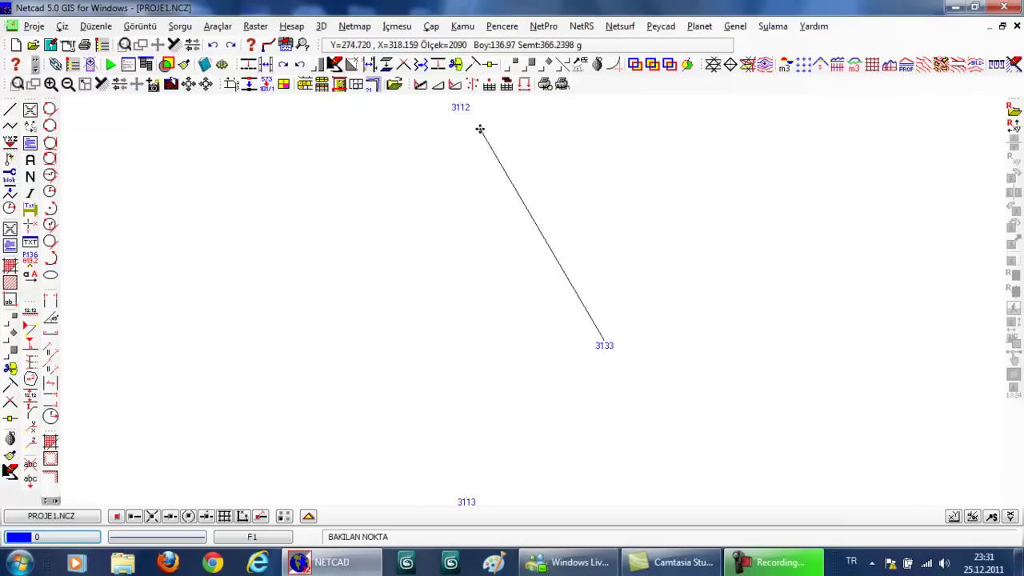
Set 3112 as backsight with zero initial angle and compute polar point 1.
left_click(460, 104)
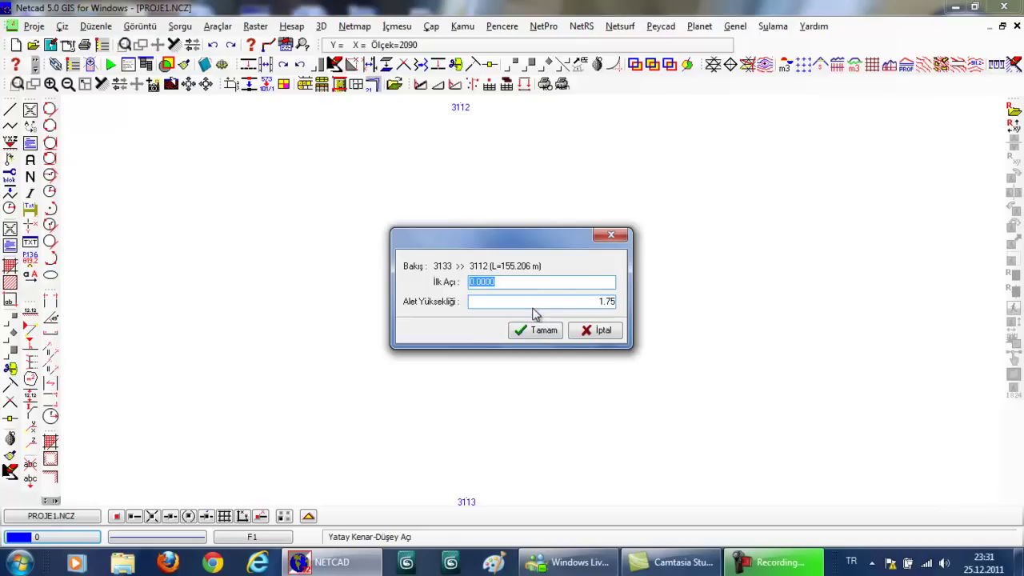
left_click(538, 336)
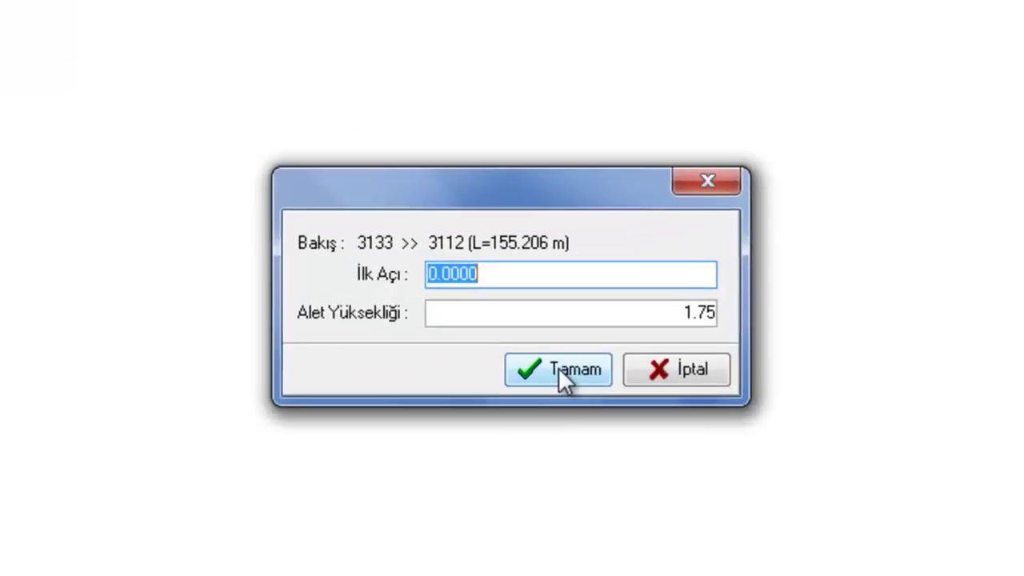
left_click(562, 376)
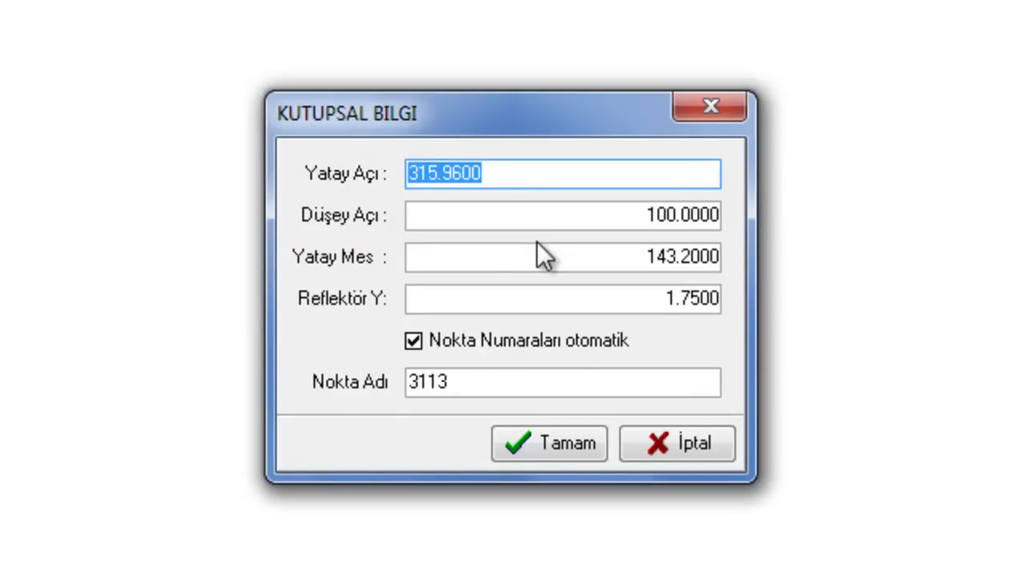
left_click(568, 226)
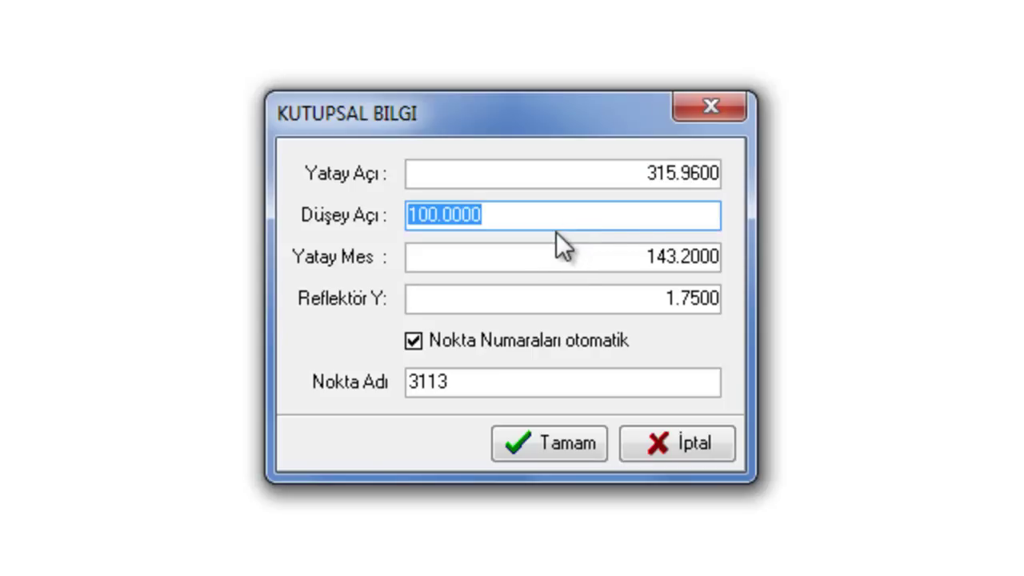
left_click(580, 264)
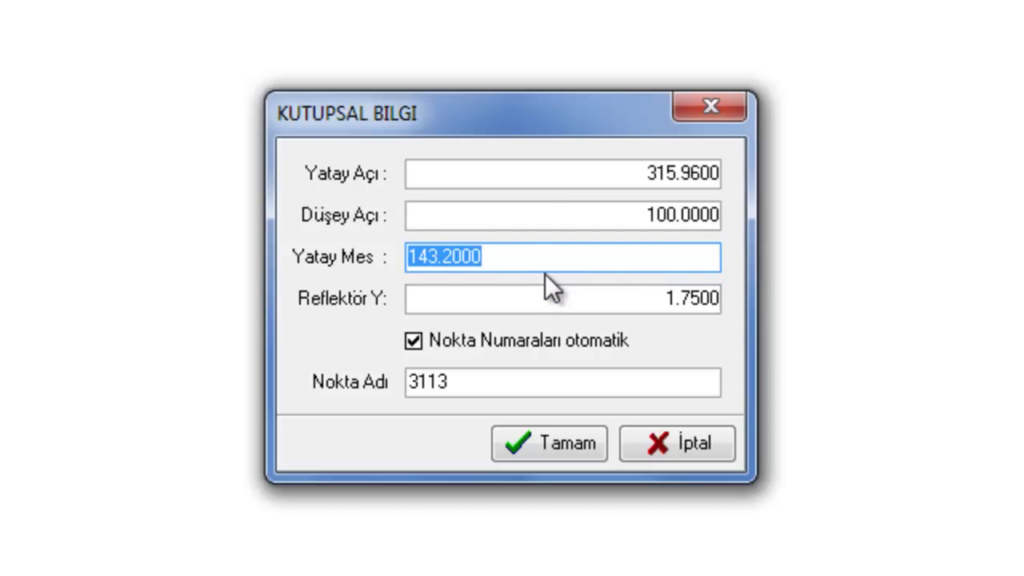
left_click(469, 383)
key("BackSpace")
key("BackSpace")
key("BackSpace")
key("BackSpace")
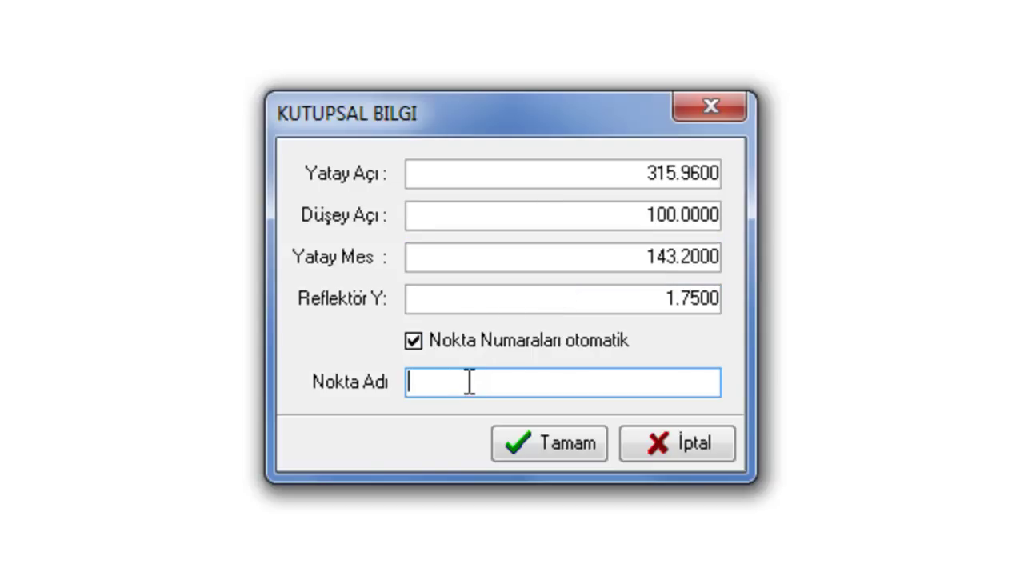
type("1")
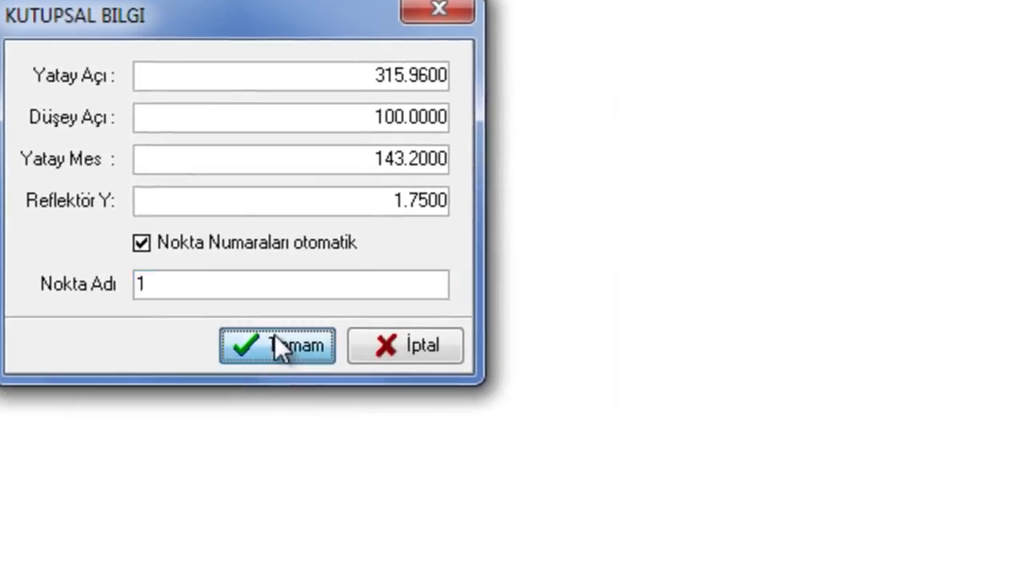
left_click(280, 348)
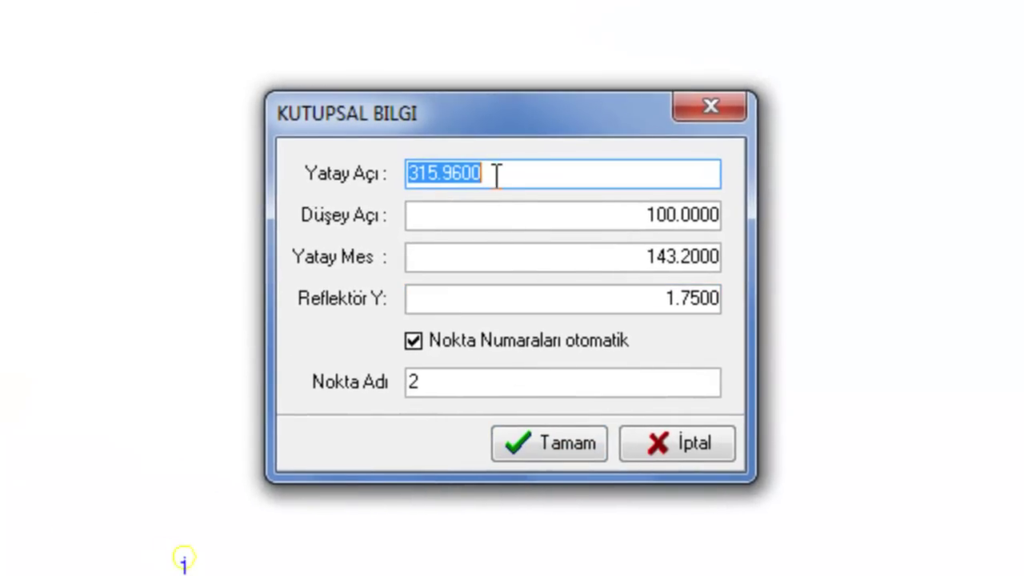
Plot polar point 2 at horizontal angle 326.55, vertical angle 100, distance 116.35.
left_click(496, 175)
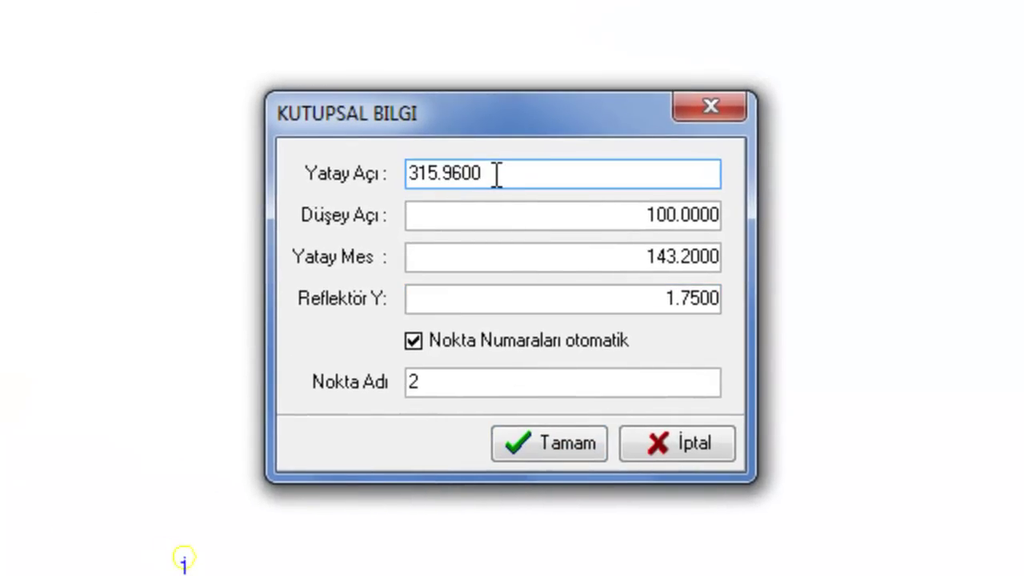
key("BackSpace")
key("BackSpace")
key("BackSpace")
key("BackSpace")
key("BackSpace")
key("BackSpace")
key("BackSpace")
key("BackSpace")
type("326")
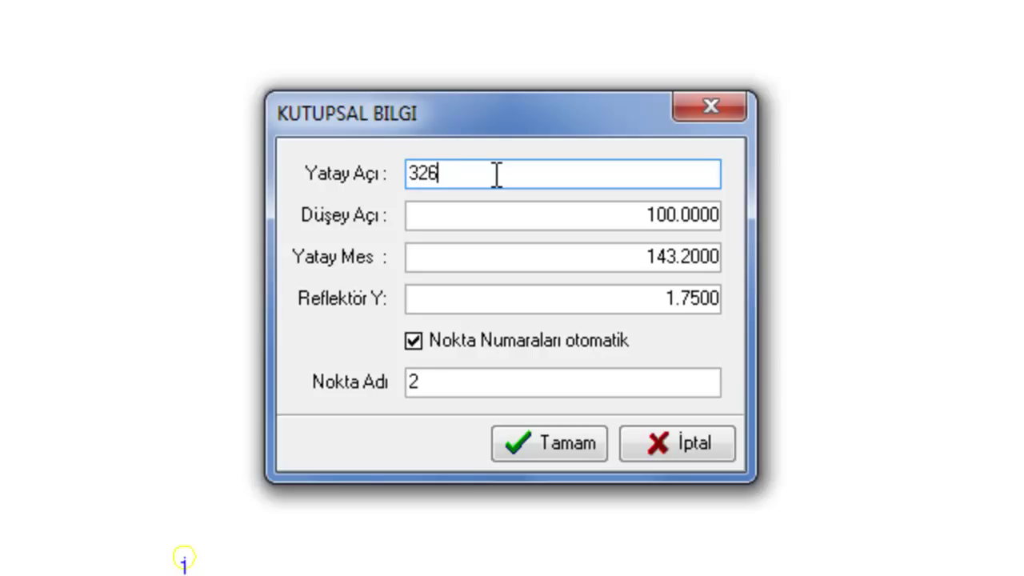
type(".55")
key("Tab")
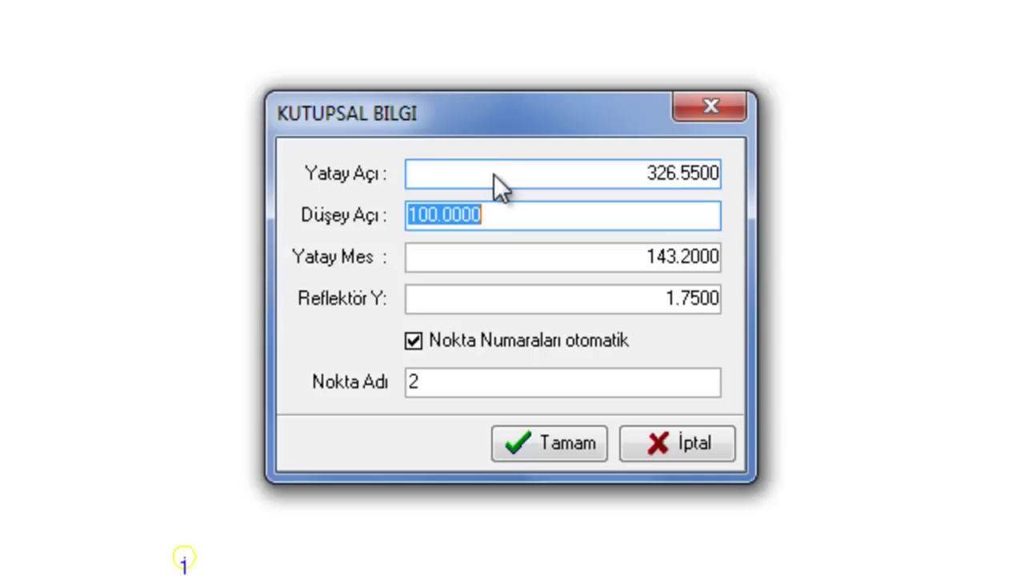
key("Tab")
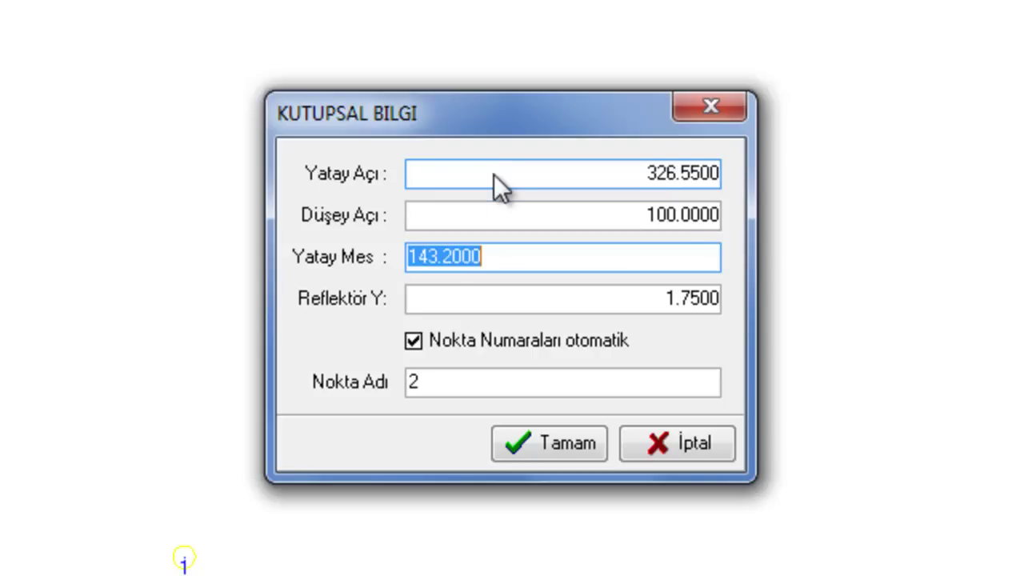
type("116.35")
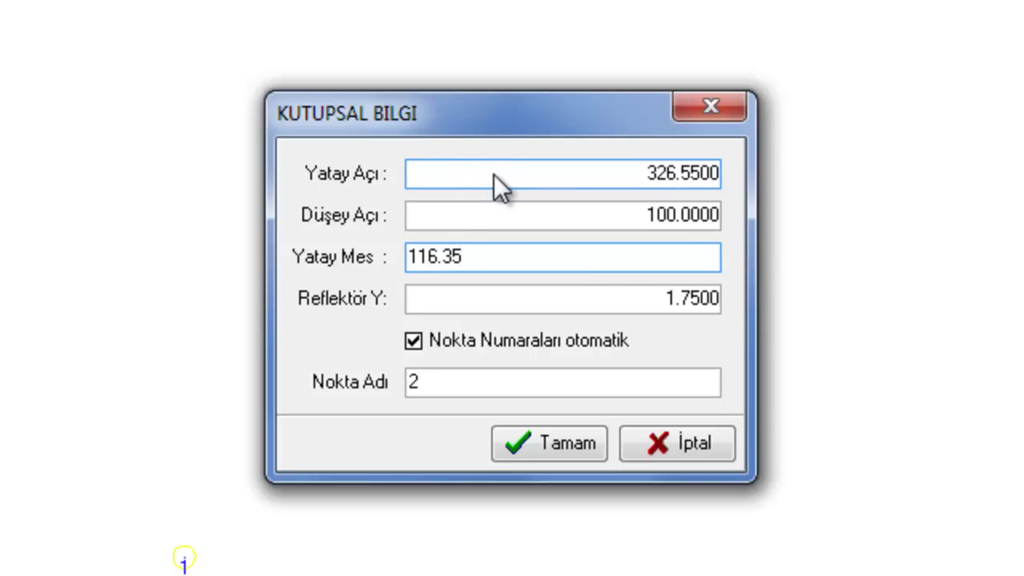
key("Tab")
key("Tab")
key("Tab")
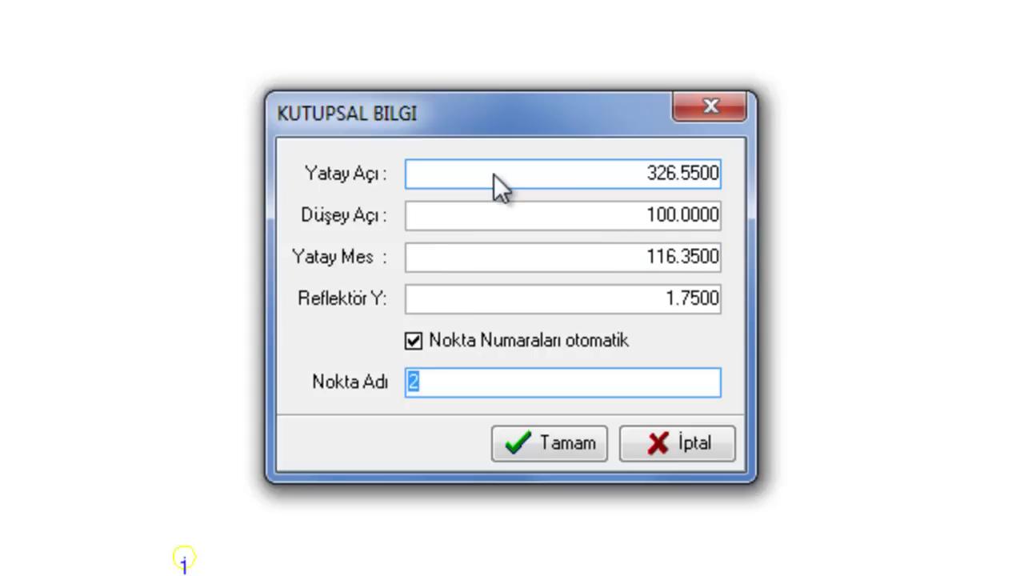
key("Tab")
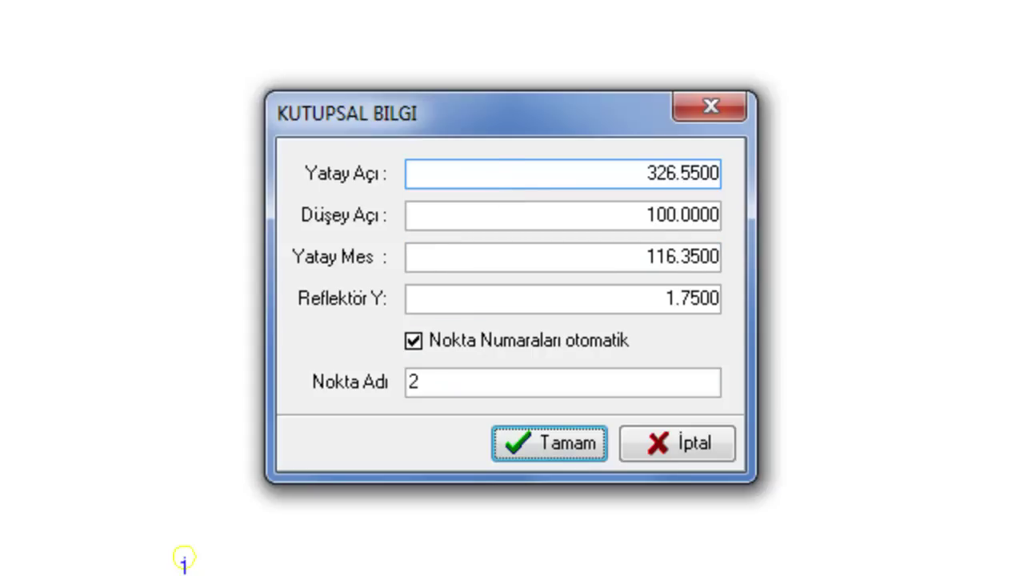
key("Return")
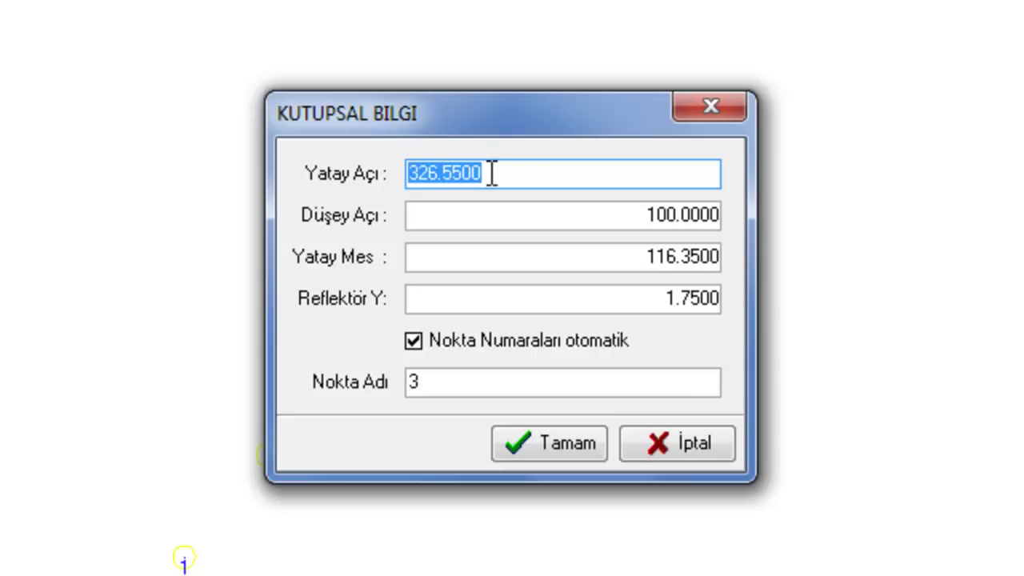
Plot polar point 3 at horizontal angle 347.67, vertical angle 100, distance 95.10.
type("347.")
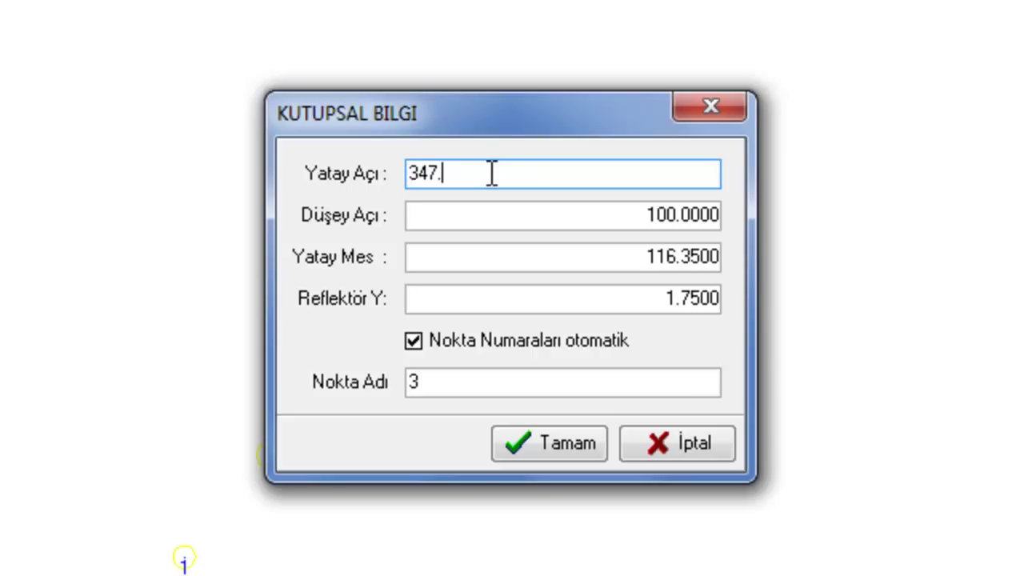
type("67")
key("Tab")
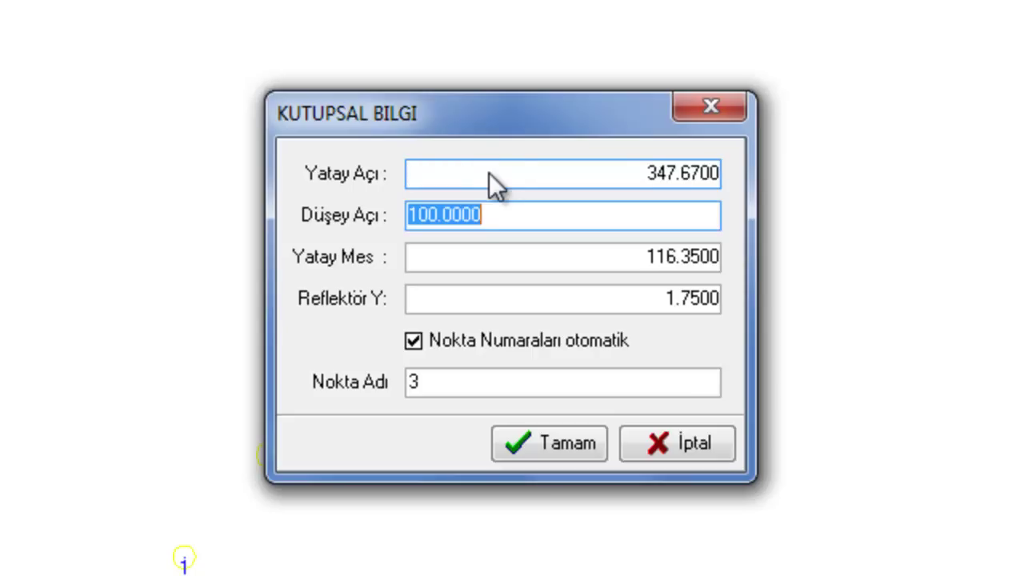
type("95")
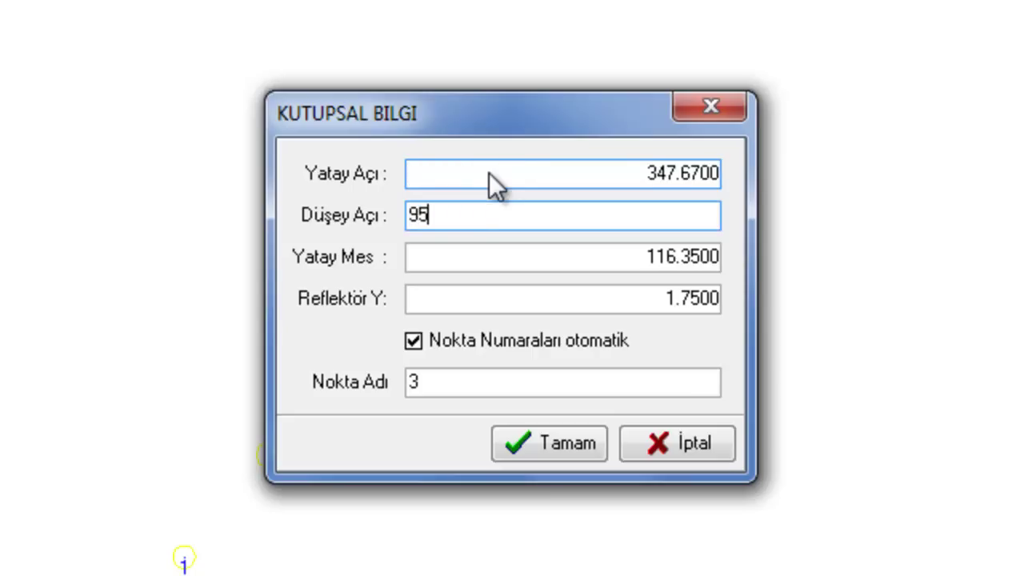
type(".10")
key("Tab")
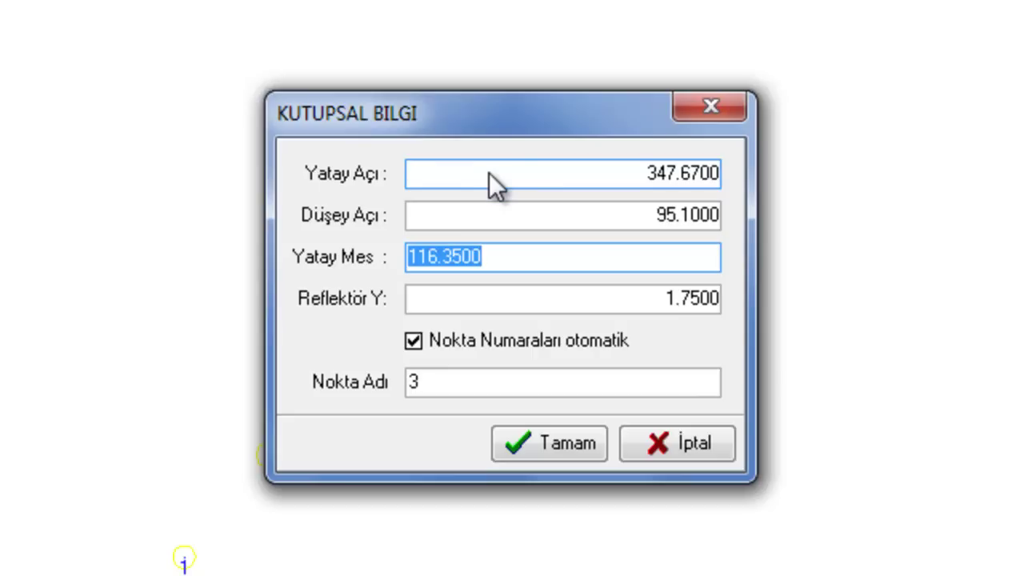
double_click(683, 221)
type("100")
key("Tab")
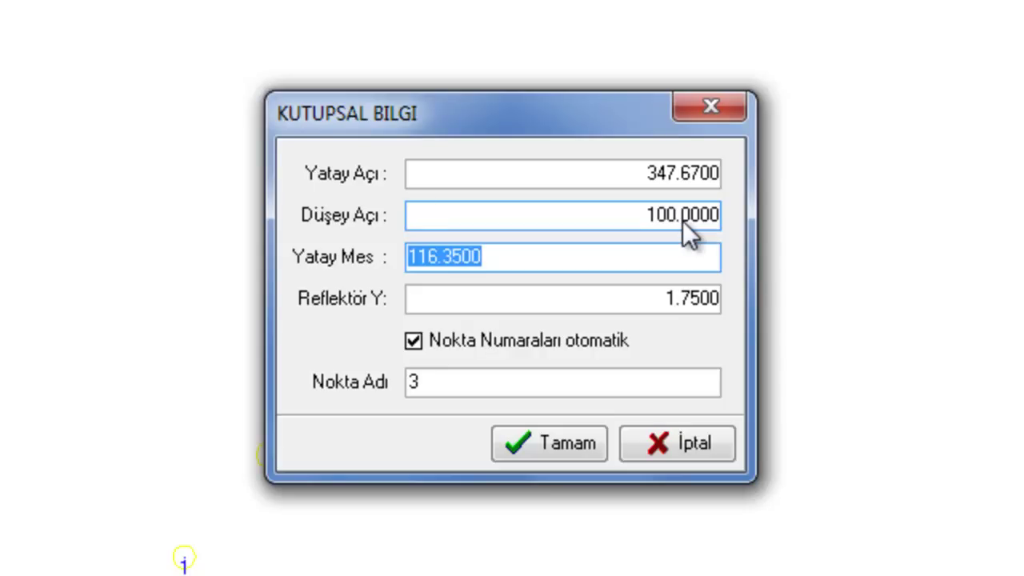
type("95.10")
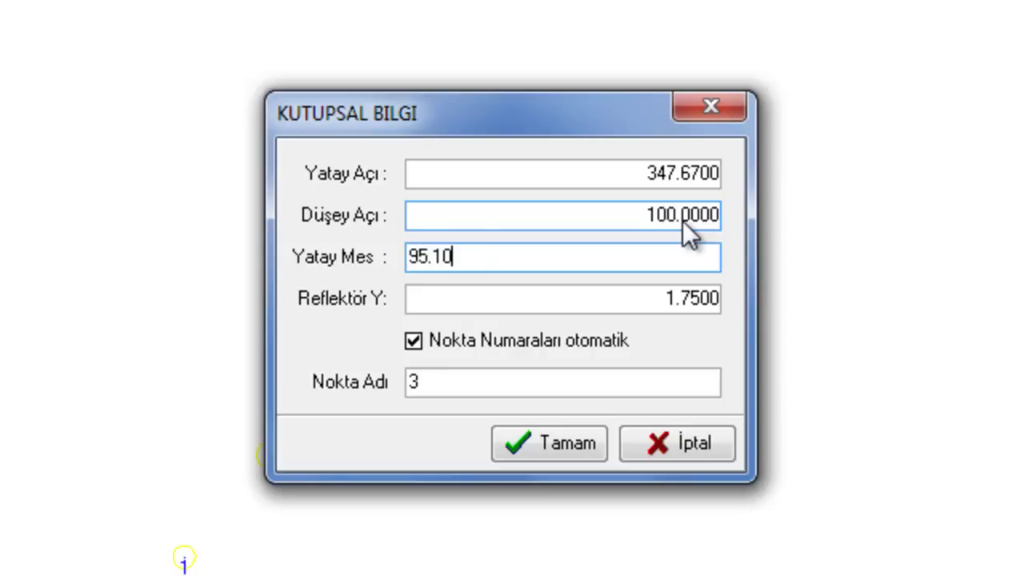
key("Tab")
key("Tab")
key("Tab")
key("Tab")
key("Return")
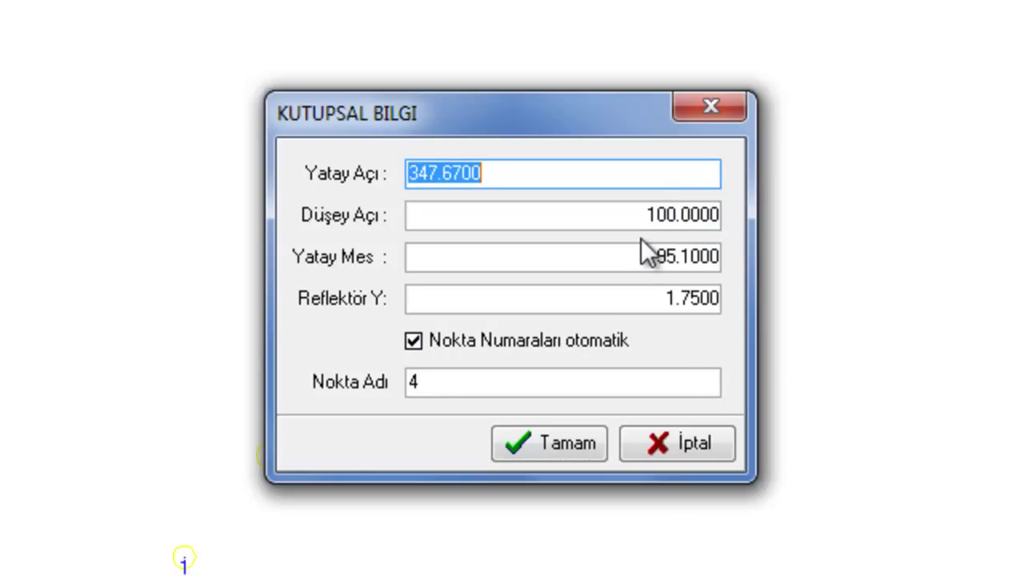
Plot polar point 4 (391.84, 93.40) and point 5 (4.20, 39.00).
type("391.84")
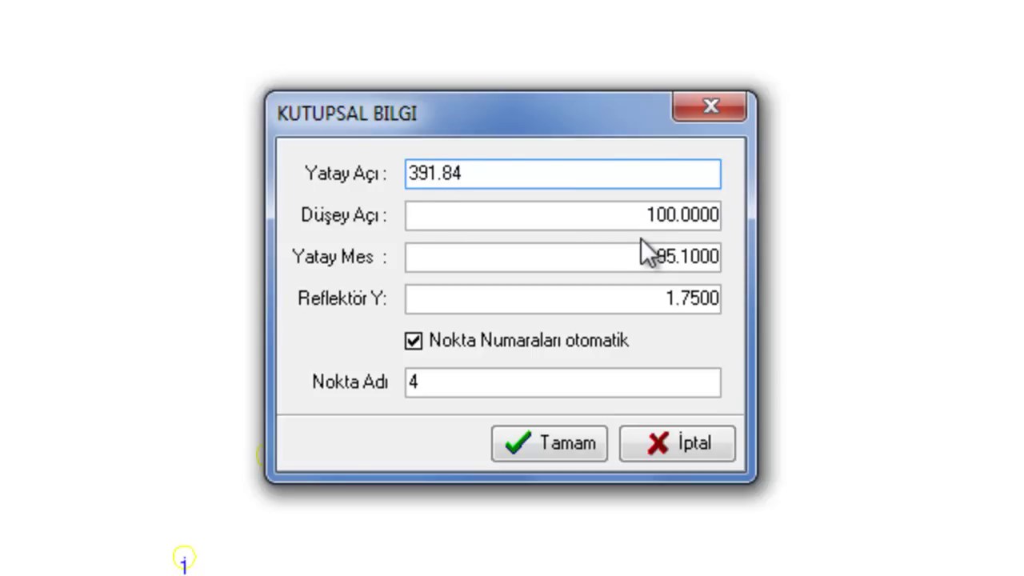
key("Tab")
key("Tab")
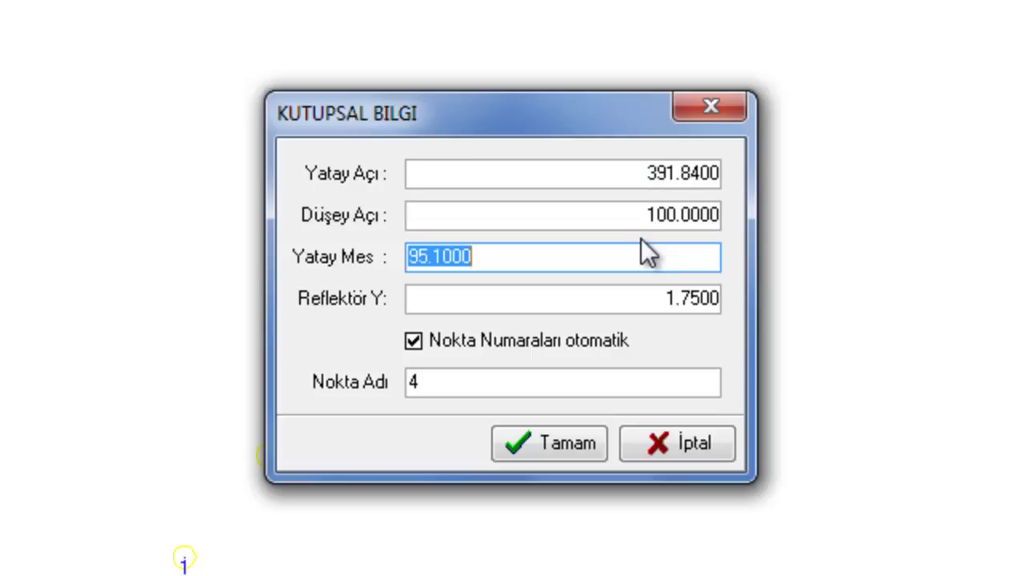
type("93.40")
key("Tab")
key("Tab")
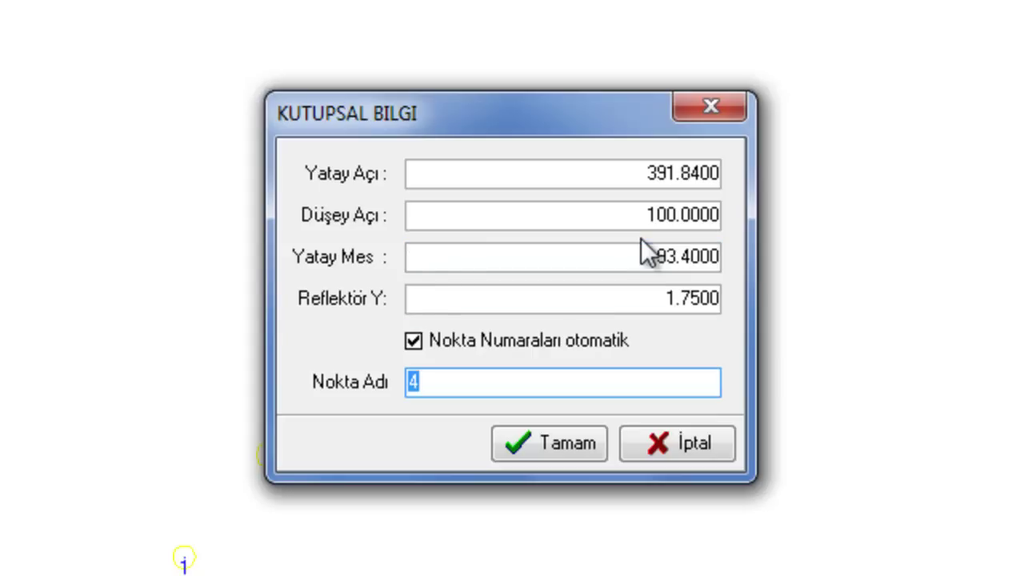
key("Tab")
key("Return")
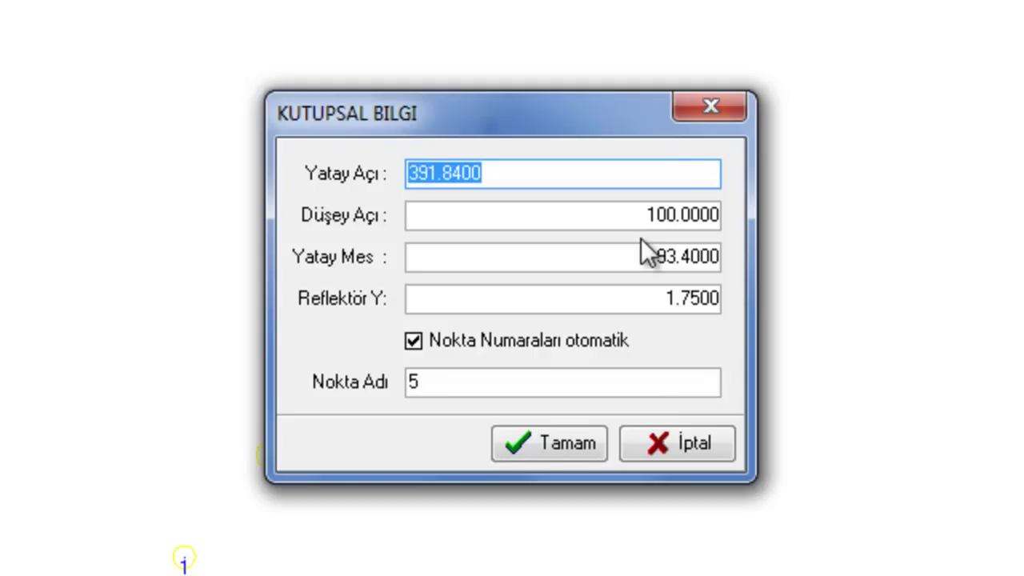
type("4.20")
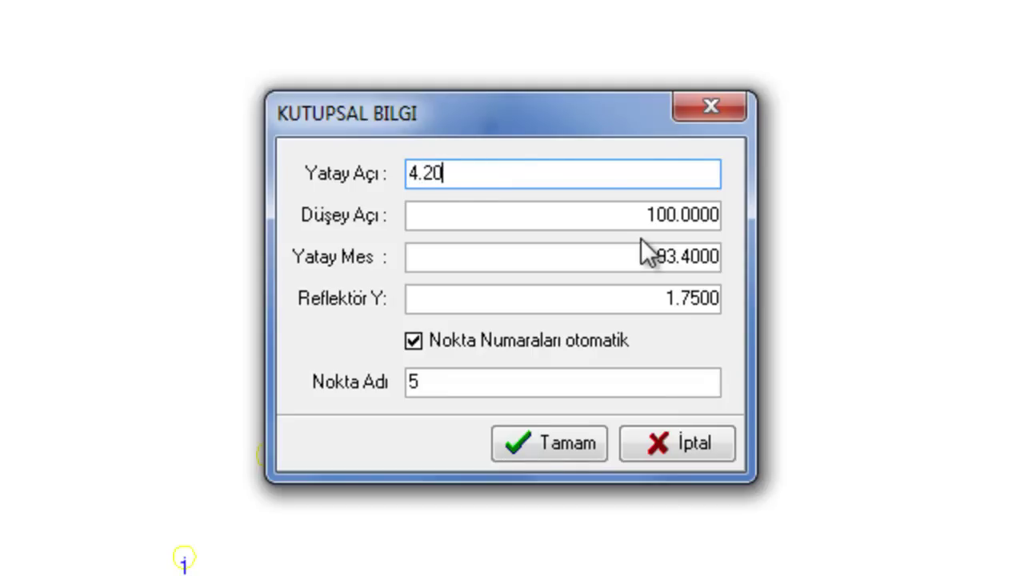
key("Tab")
key("Tab")
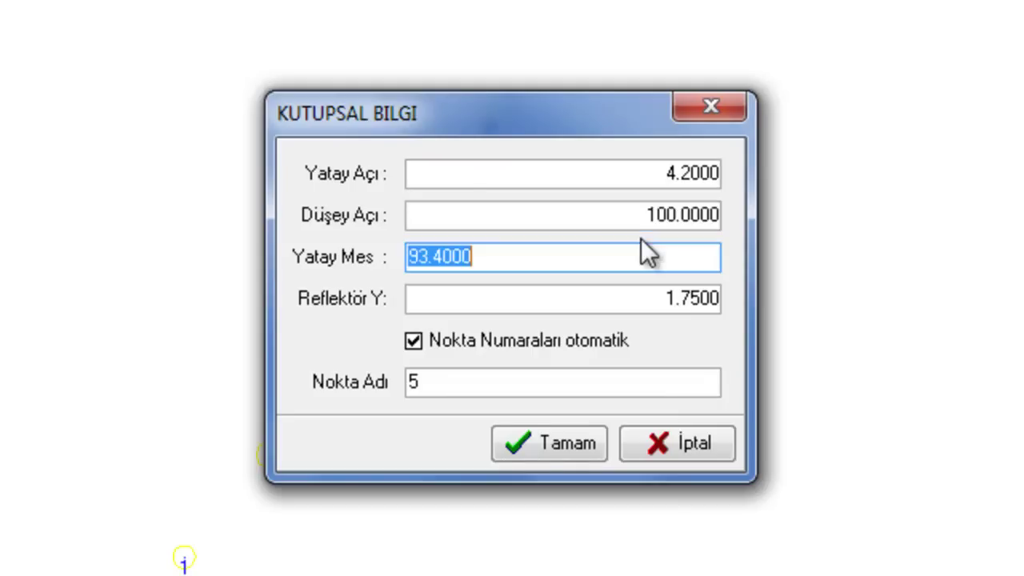
type("39.00")
key("Tab")
key("Tab")
key("Tab")
key("Return")
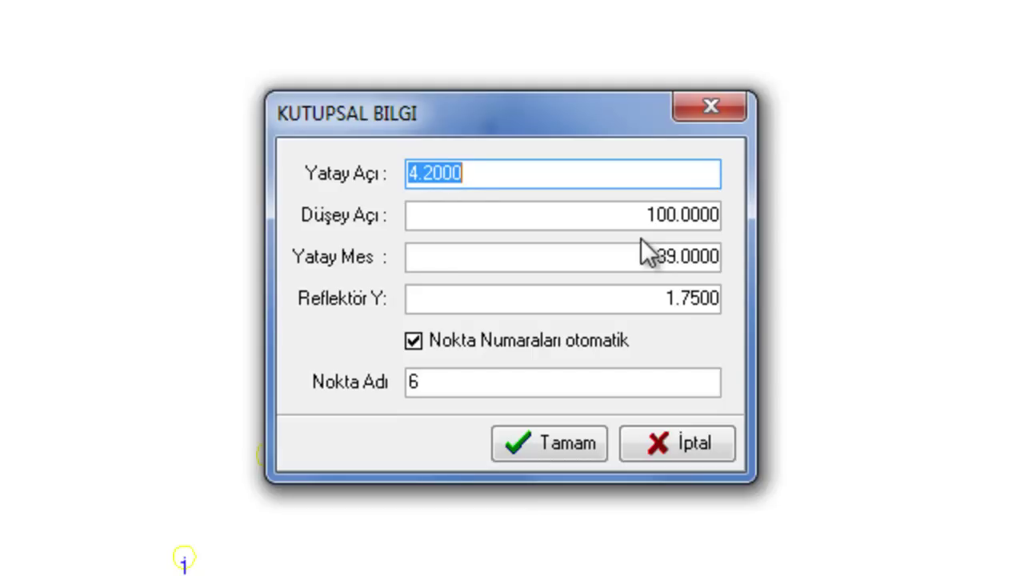
Plot point 6 (371.40, 52.20) and point 7 (355.60, 22.40), then end polar entry.
type("371.40")
key("Return")
key("Return")
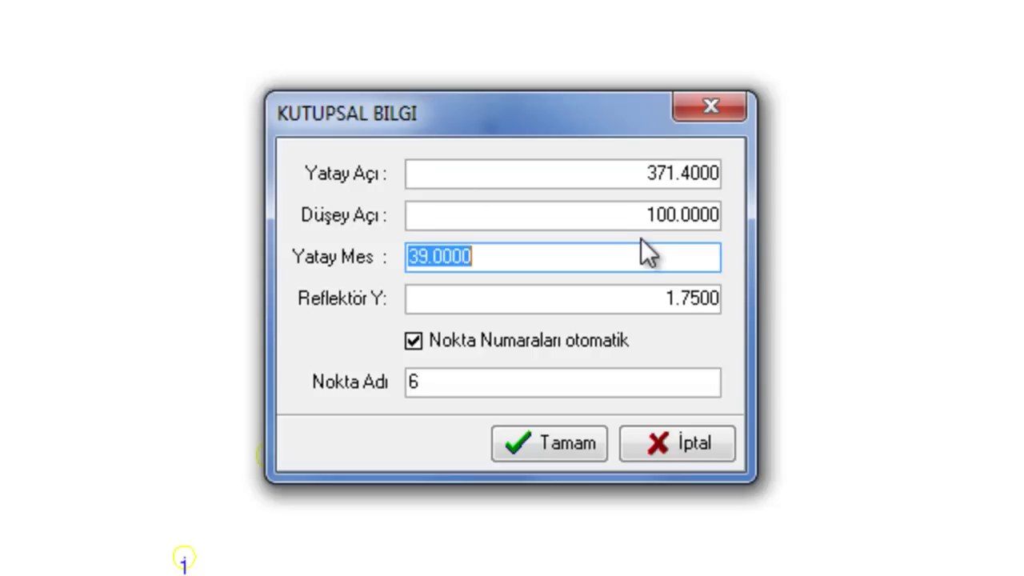
type("52.20")
key("Return")
key("Return")
key("Return")
key("Return")
key("Return")
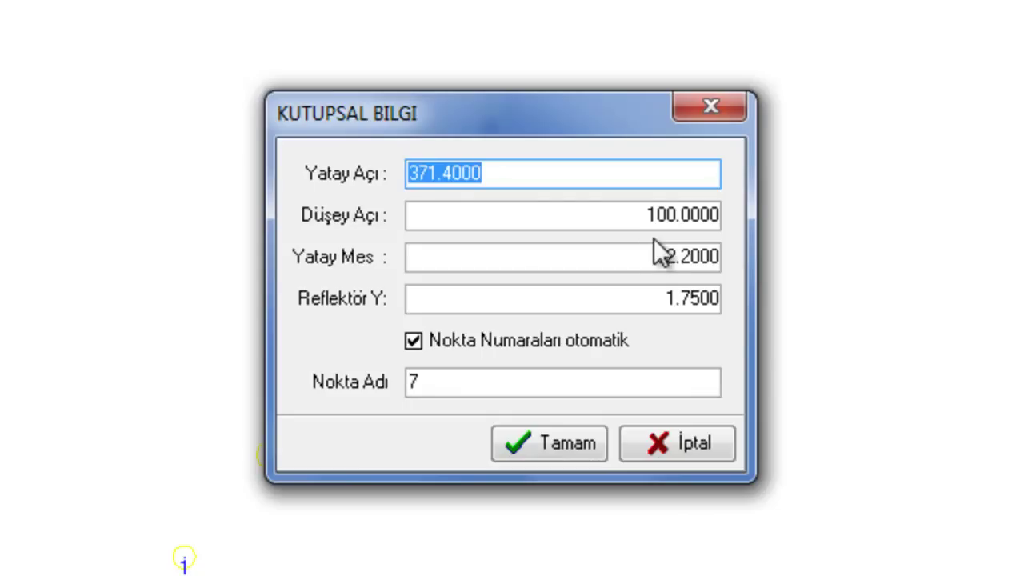
type("355.60")
key("Return")
key("Return")
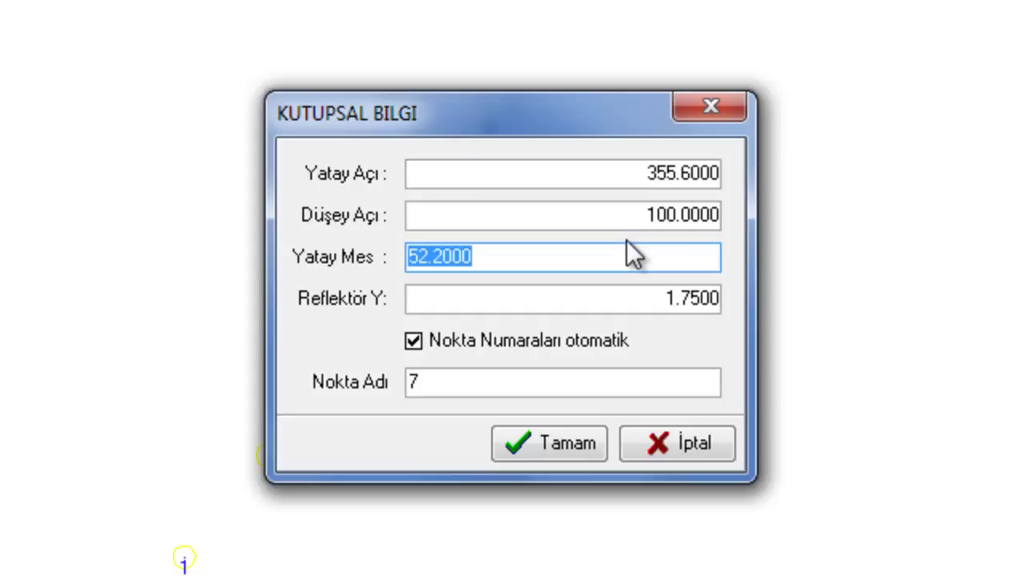
type("22.")
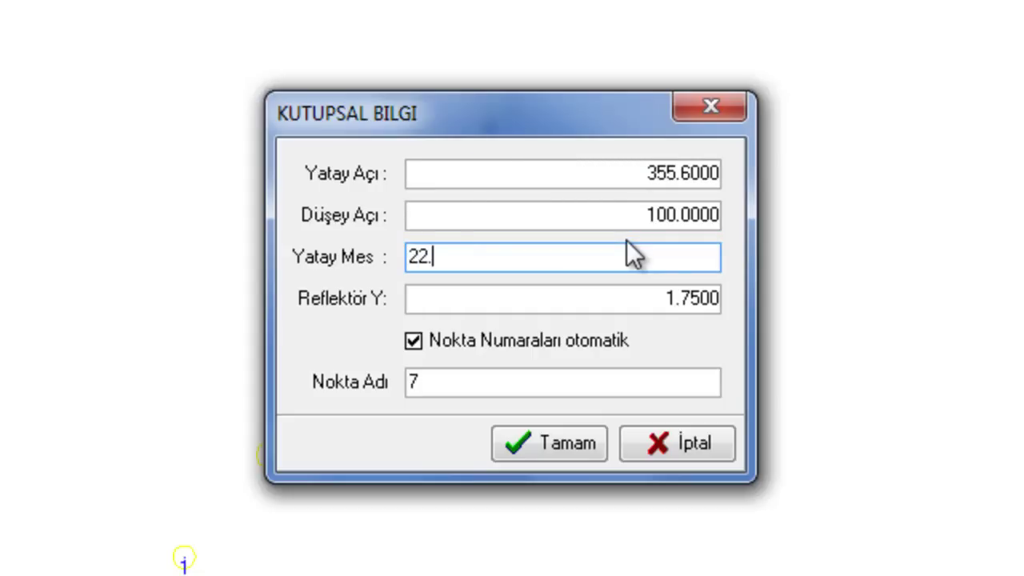
type("40")
key("Return")
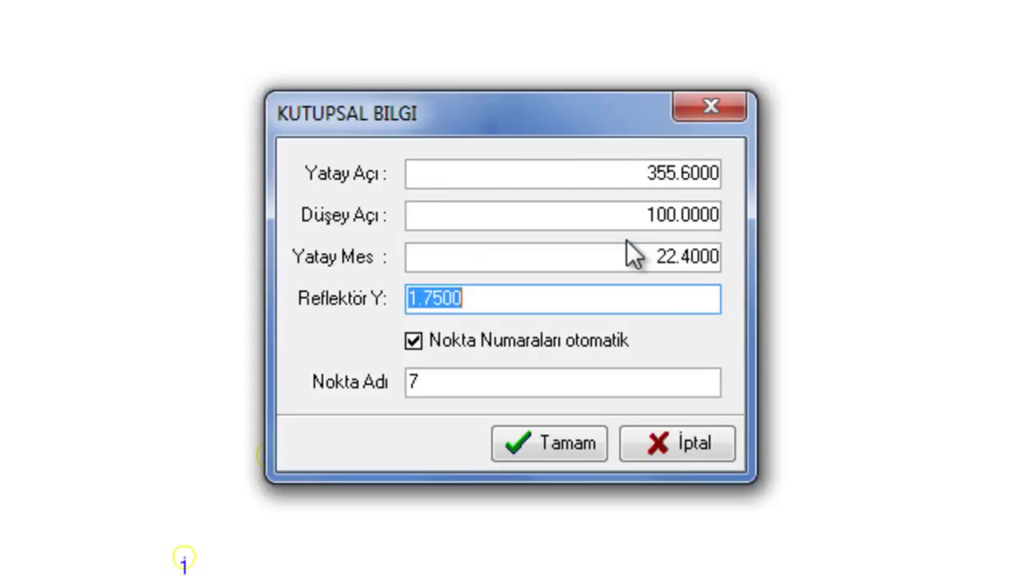
key("Return")
key("Return")
key("Return")
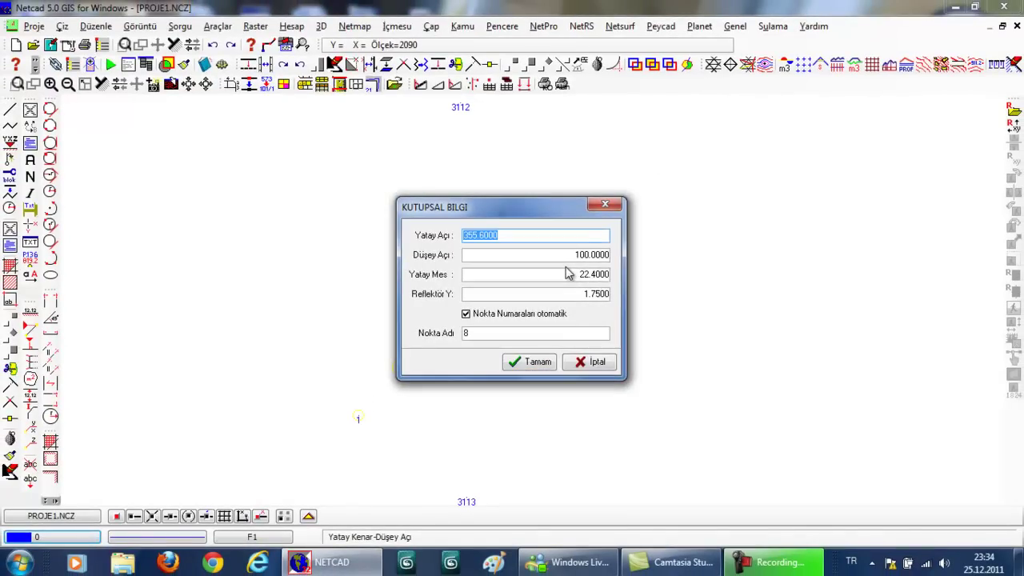
left_click(599, 359)
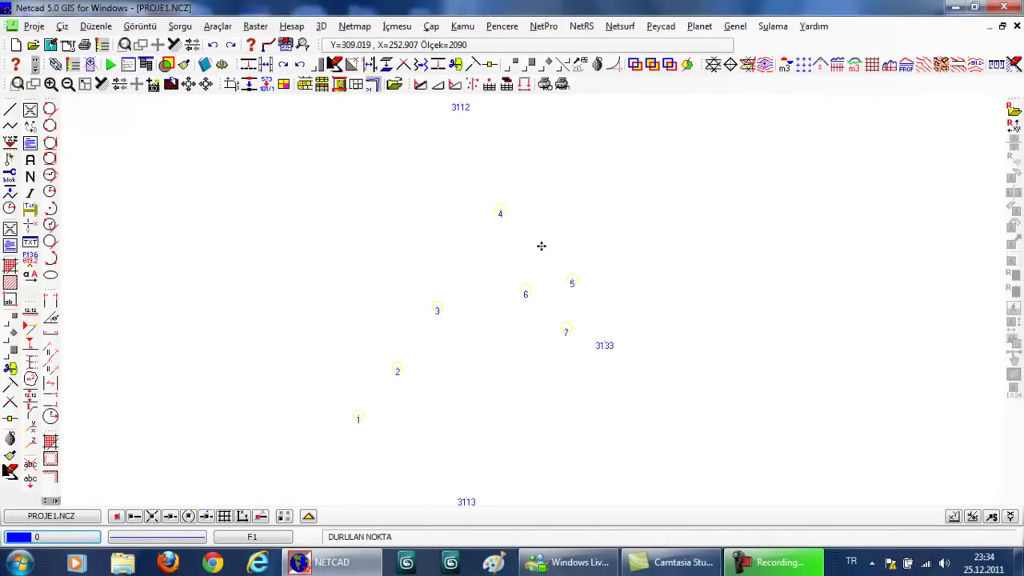
Draw the closed boundary line 3113–7–6–5–4–3–2–1–3113 around the parcel.
key("Escape")
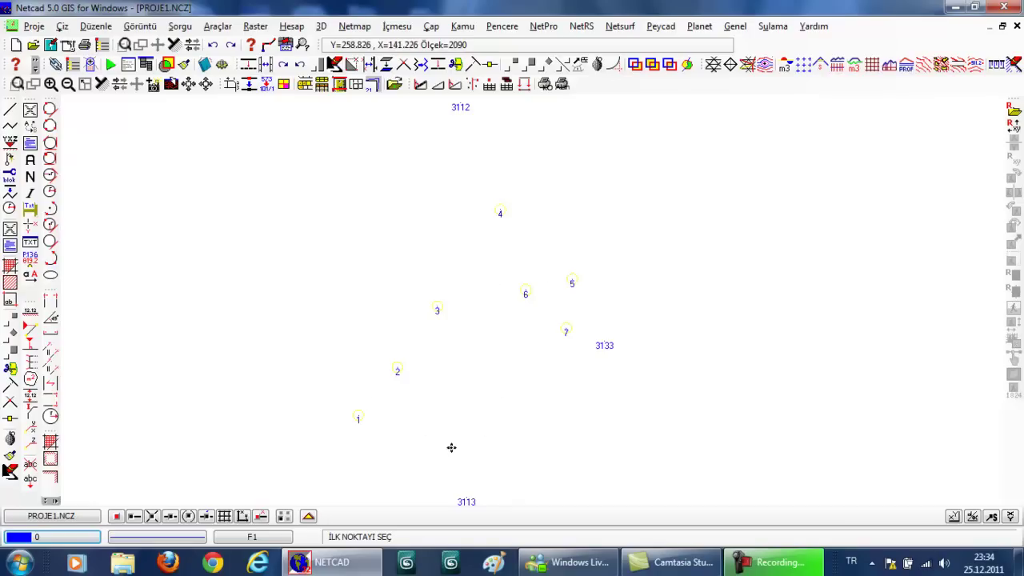
left_click(467, 500)
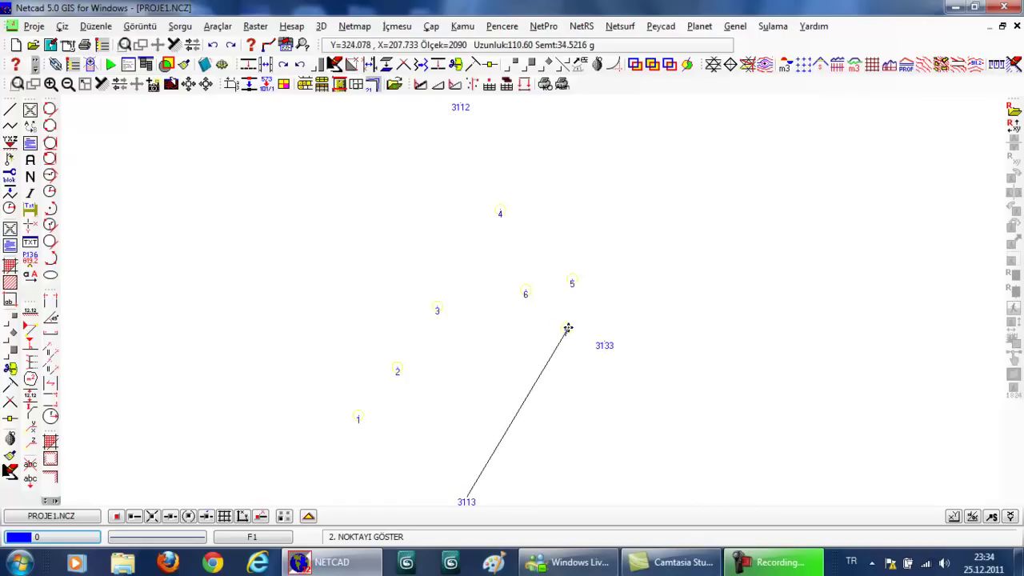
left_click(567, 328)
left_click(528, 290)
left_click(572, 282)
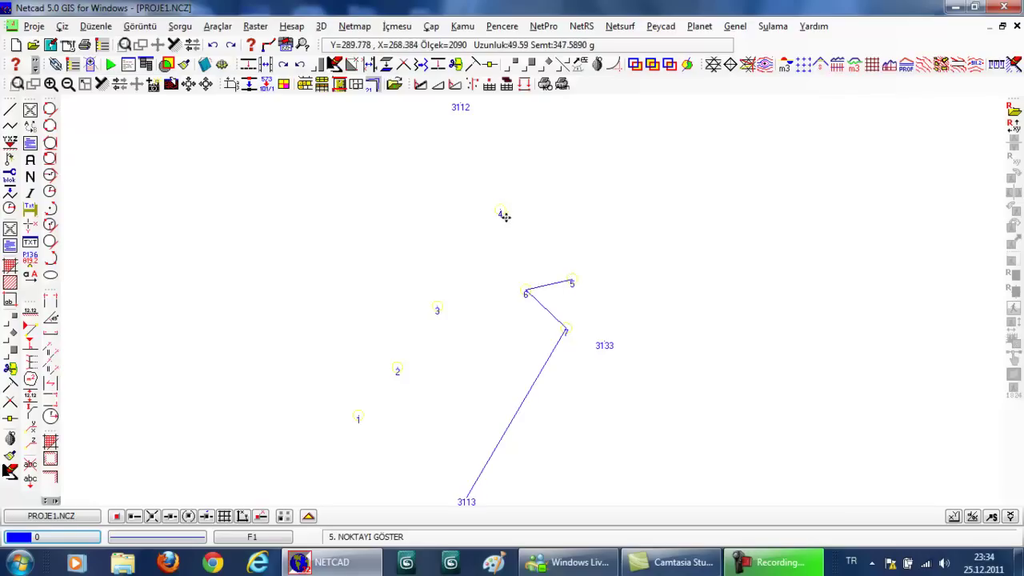
left_click(500, 210)
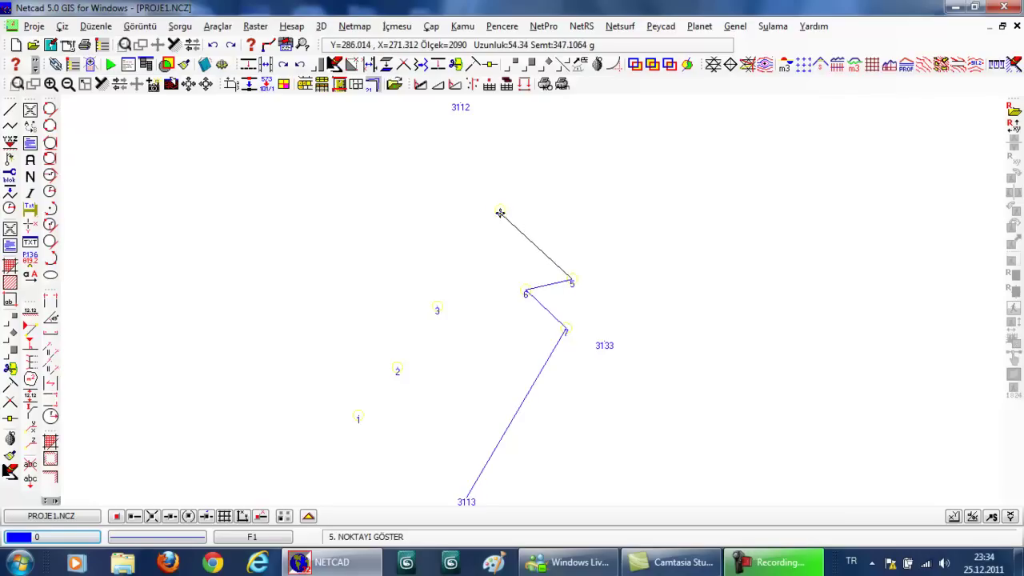
left_click(437, 306)
left_click(397, 369)
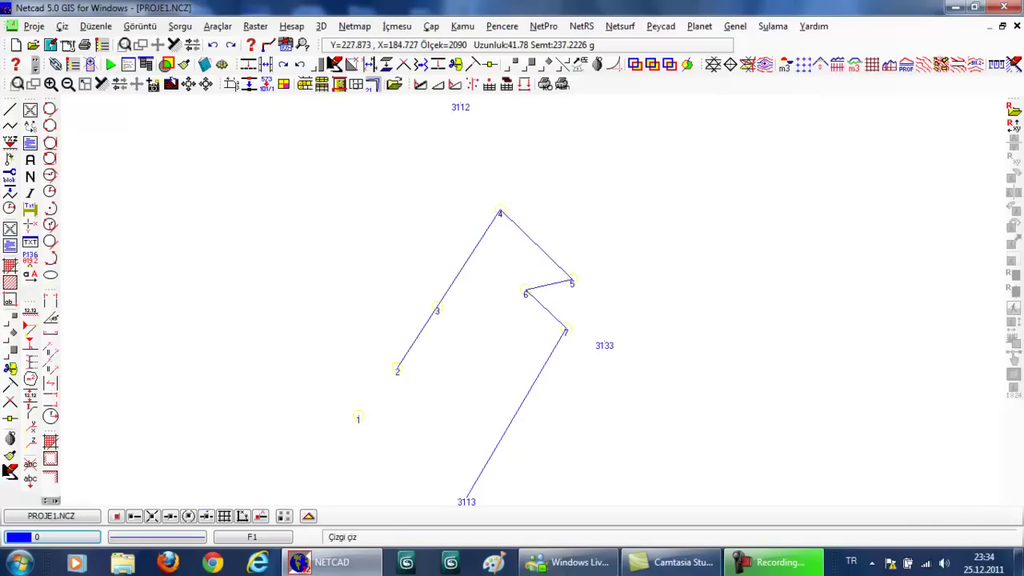
left_click(358, 414)
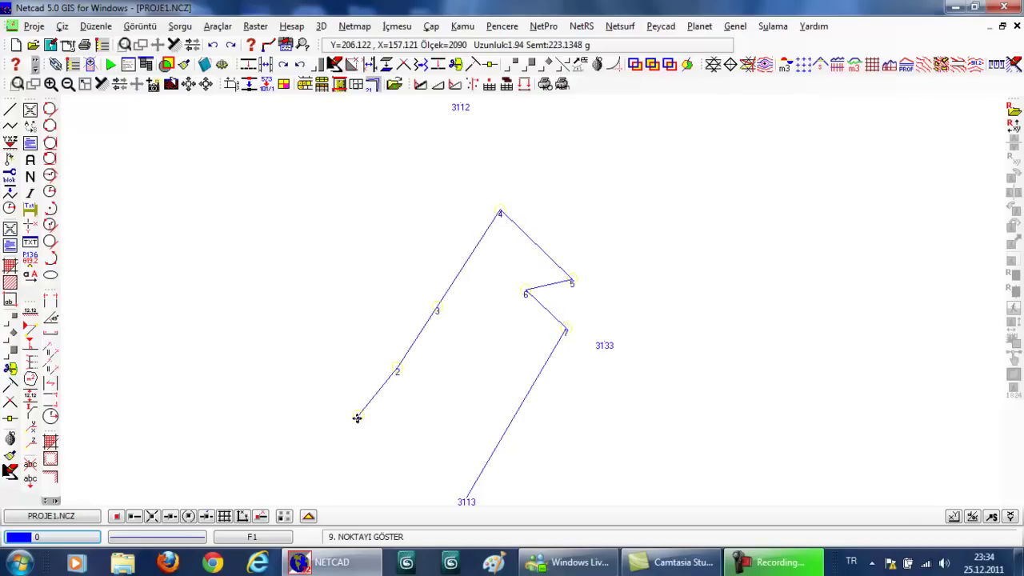
left_click(465, 496)
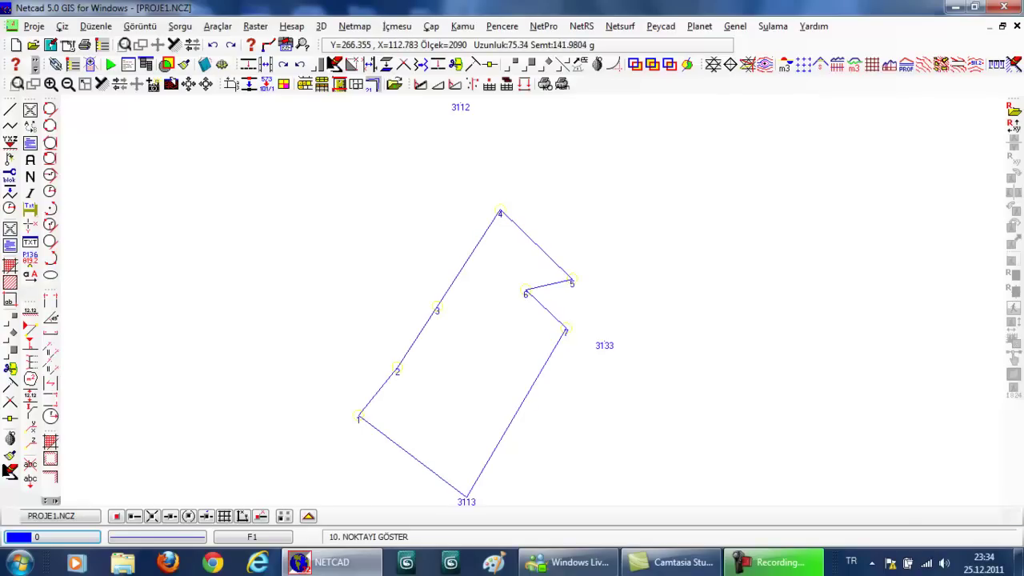
right_click(516, 454)
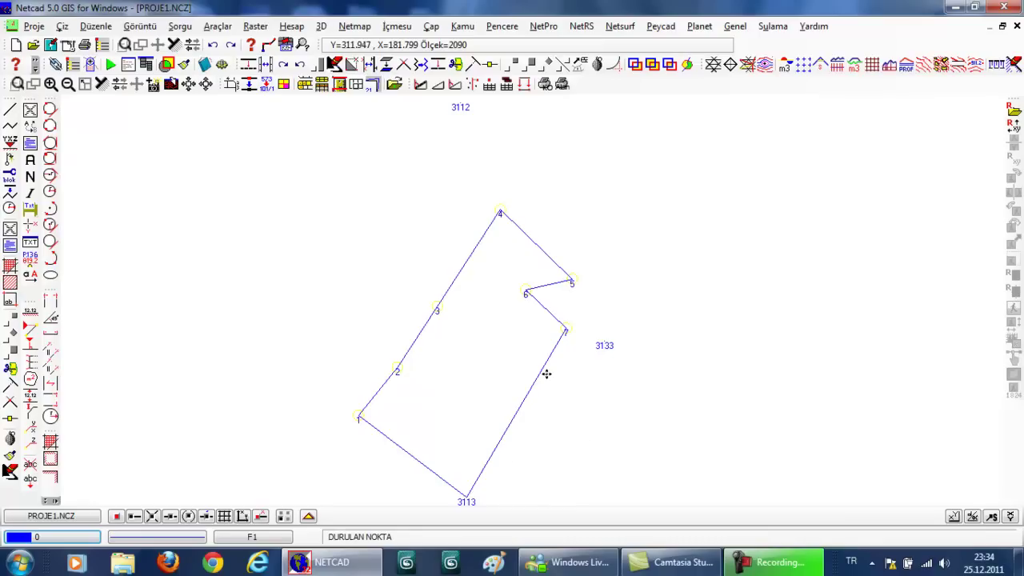
scroll(547, 372, "down", 1)
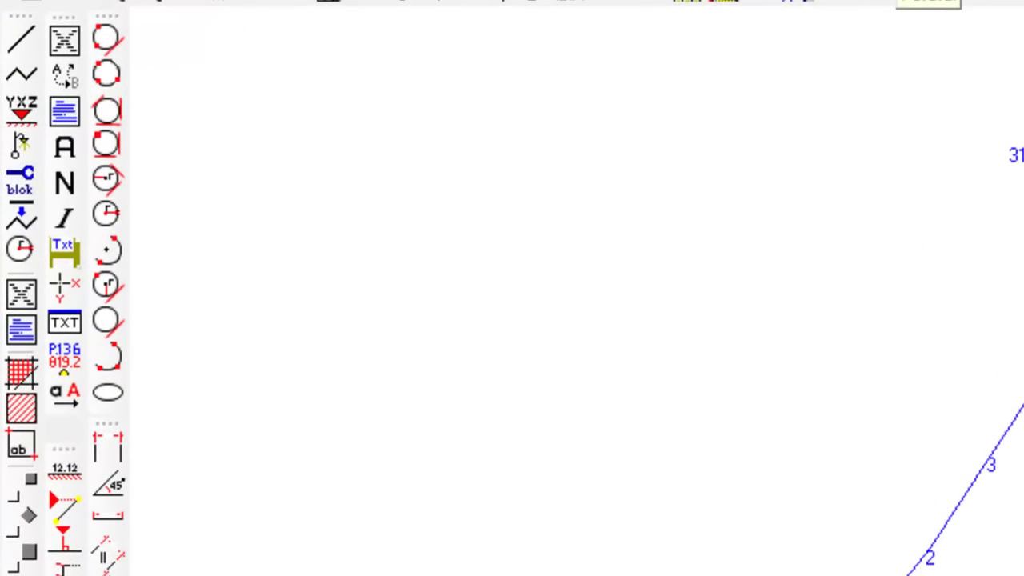
Offset edge 1–3113 by 10.00 to the parcel's outside with Paralel Al.
left_click(900, 2)
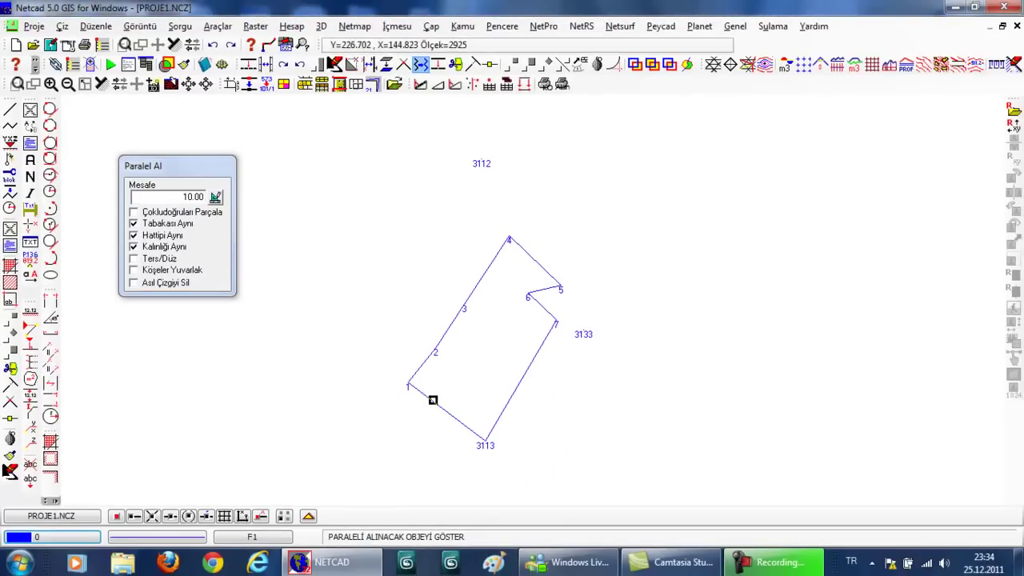
left_click(433, 400)
left_click(411, 425)
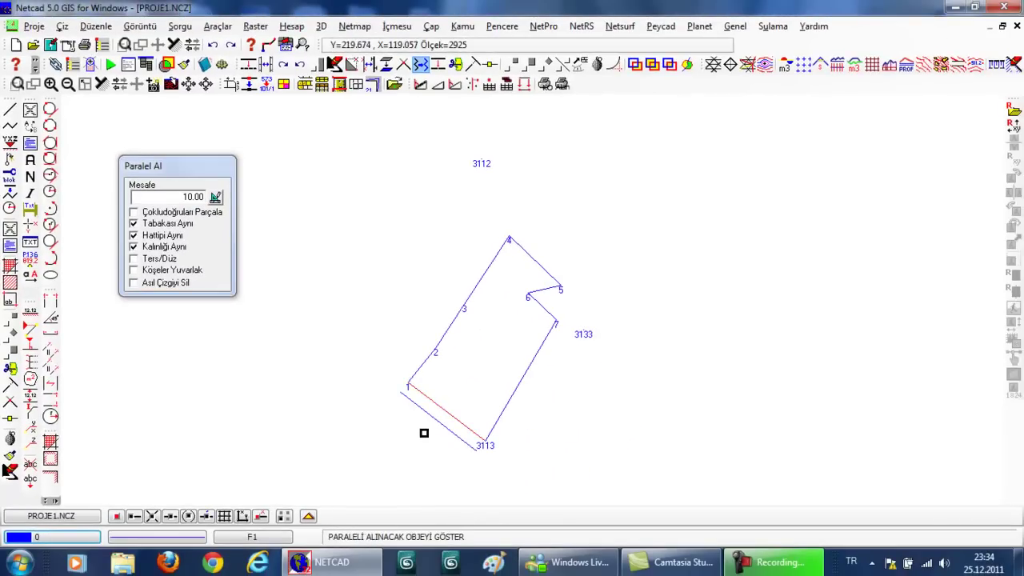
right_click(424, 432)
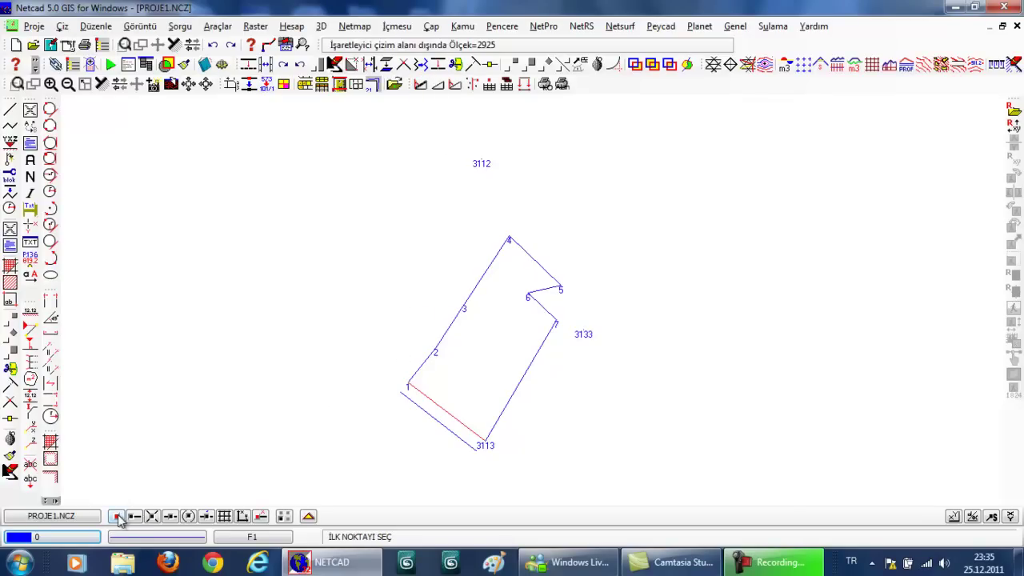
With point snapping on, draw short cross lines outside the parcel beside point 1 and station 3113.
left_click(116, 516)
left_click(376, 392)
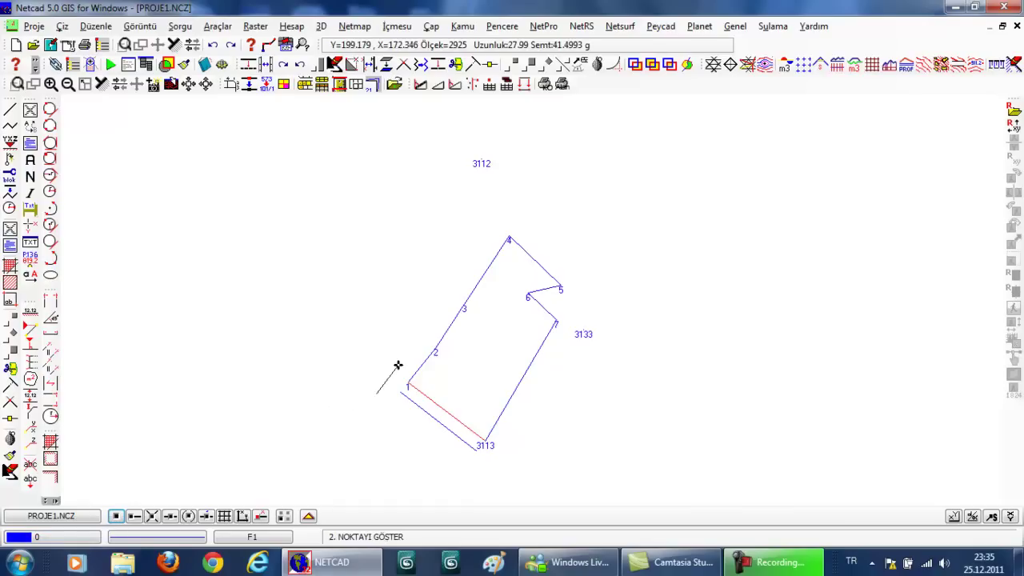
left_click(400, 365)
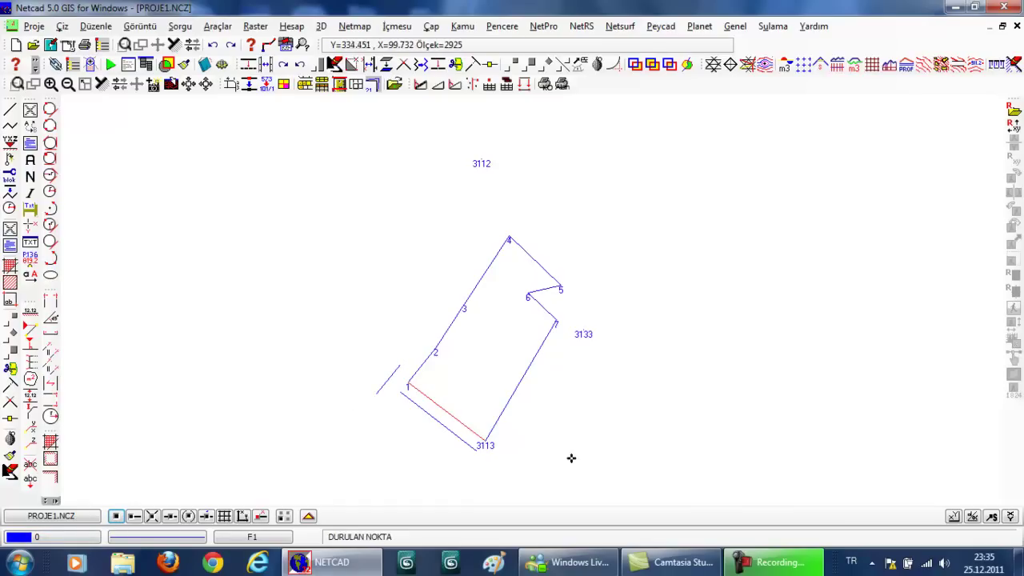
left_click(522, 438)
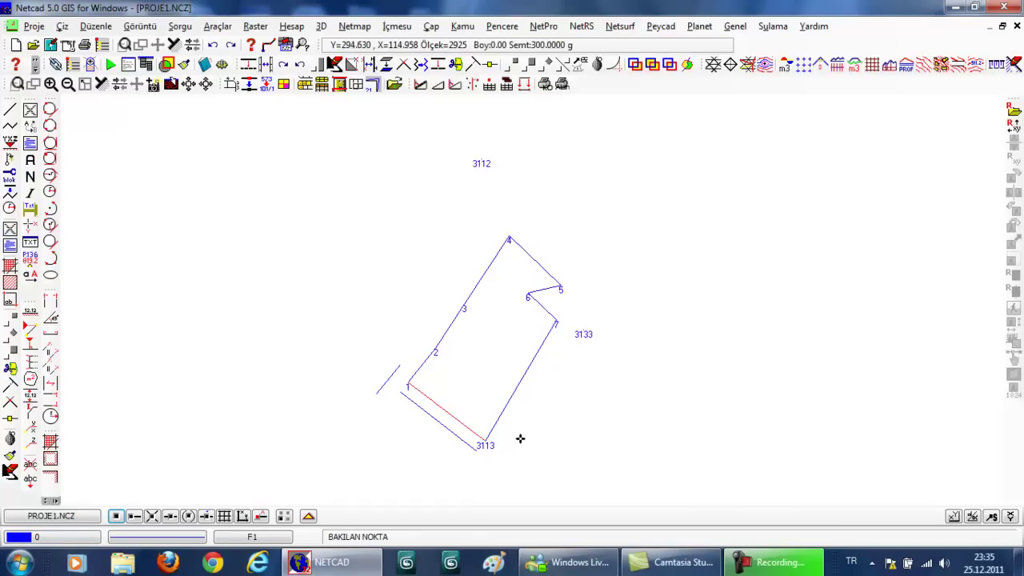
left_click(488, 477)
key("Return")
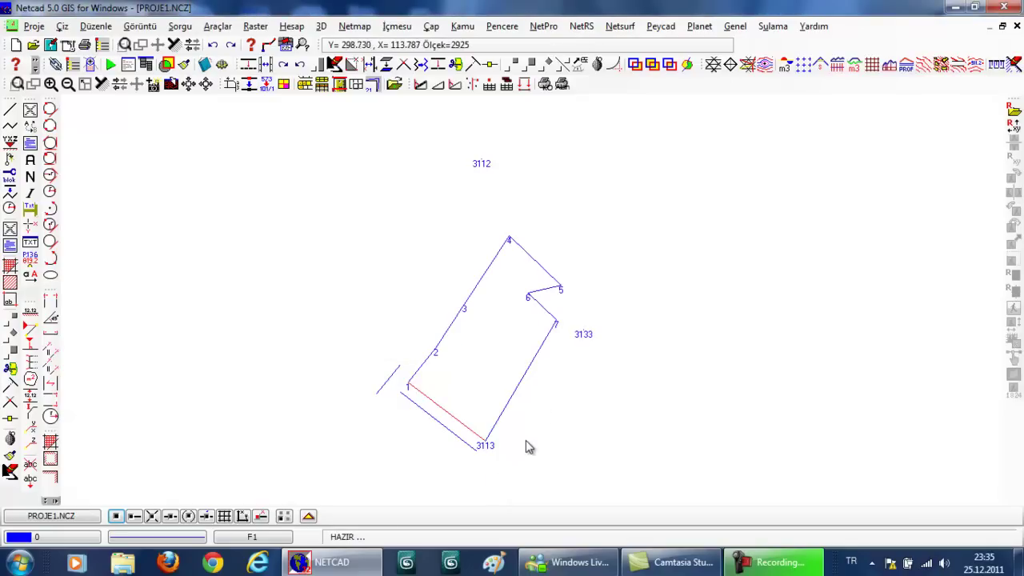
key("Return")
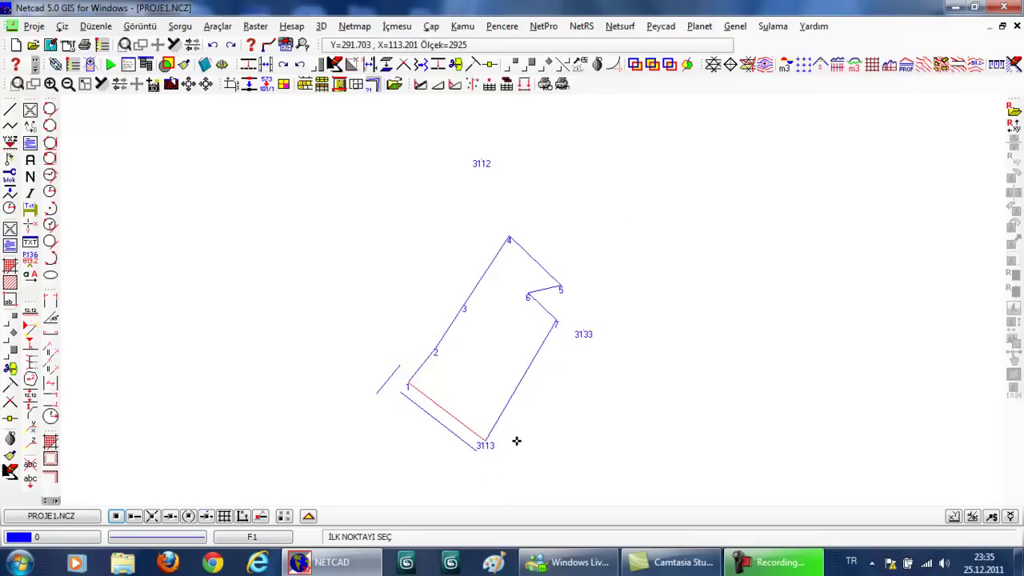
left_click(519, 438)
left_click(491, 469)
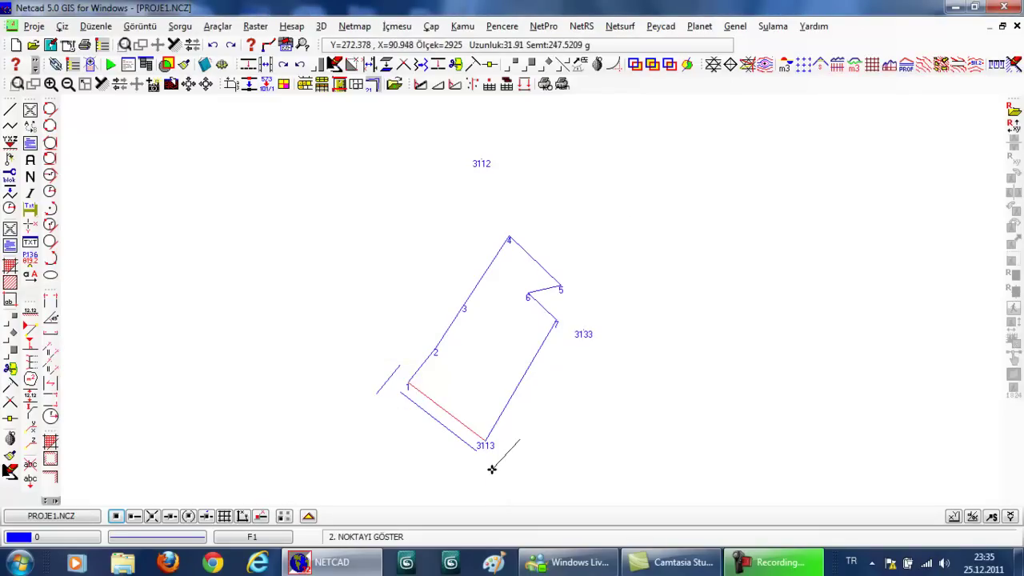
key("Escape")
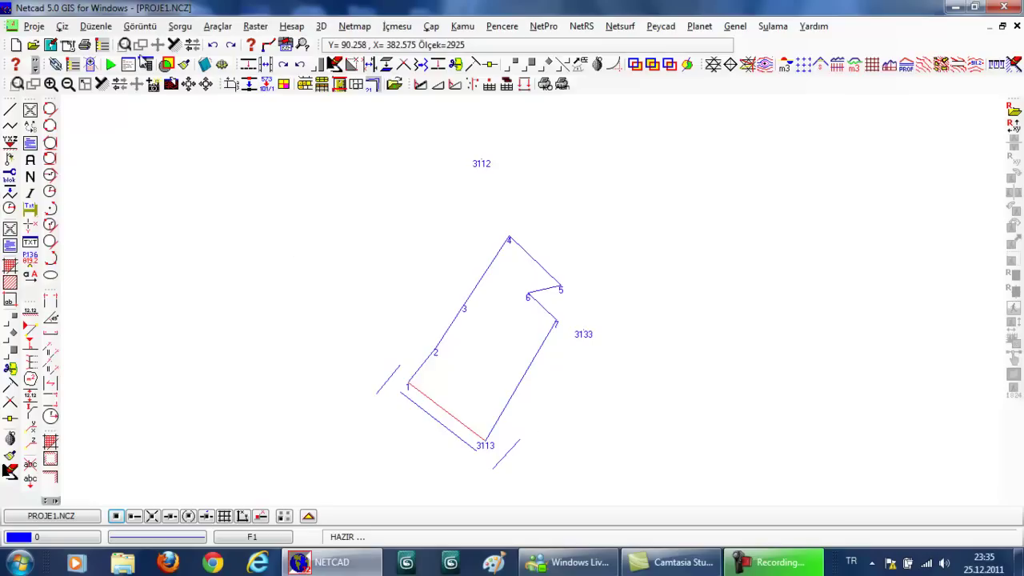
Zoom a window onto edge 1–3113 and its new lines.
left_click(125, 44)
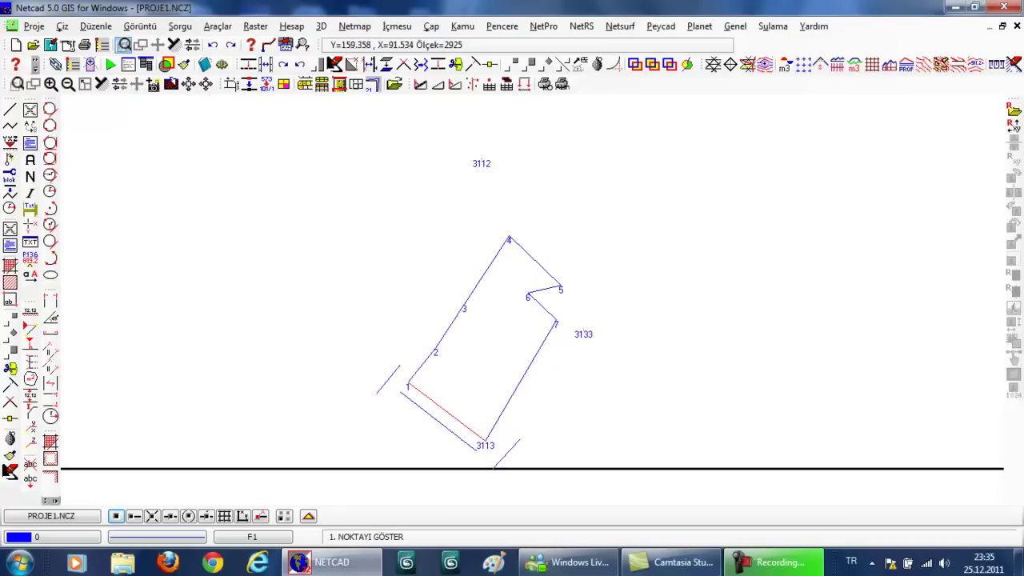
left_click(362, 476)
left_click(550, 345)
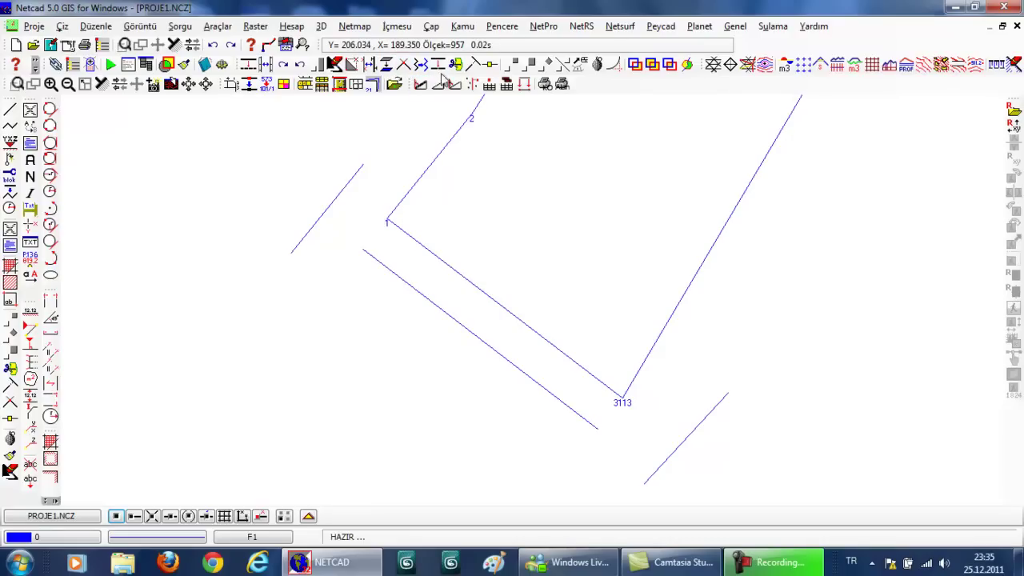
Extend the road line and edge 1–3113 to the cross line near point 1 with Uzat.
left_click(473, 68)
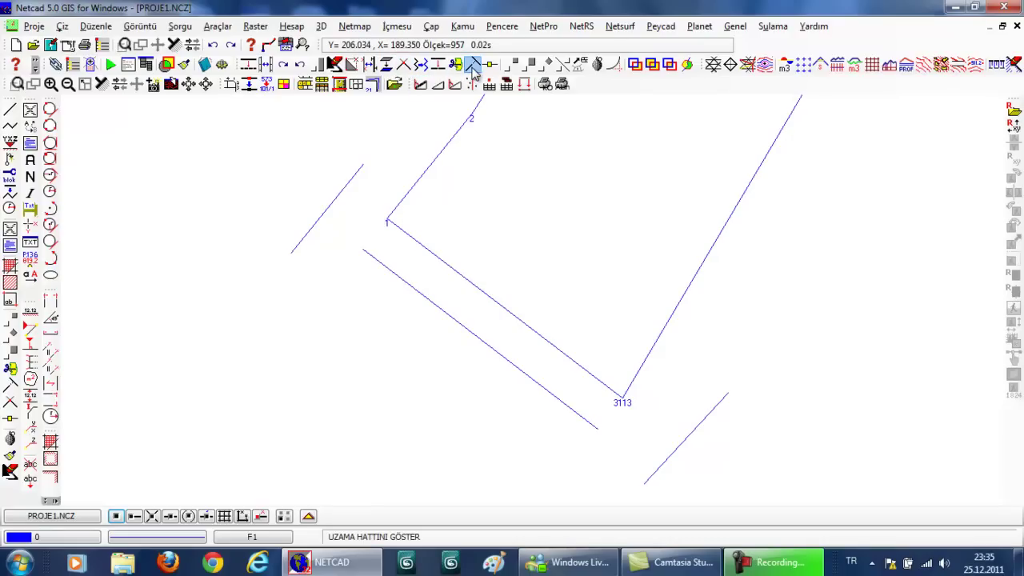
left_click(343, 190)
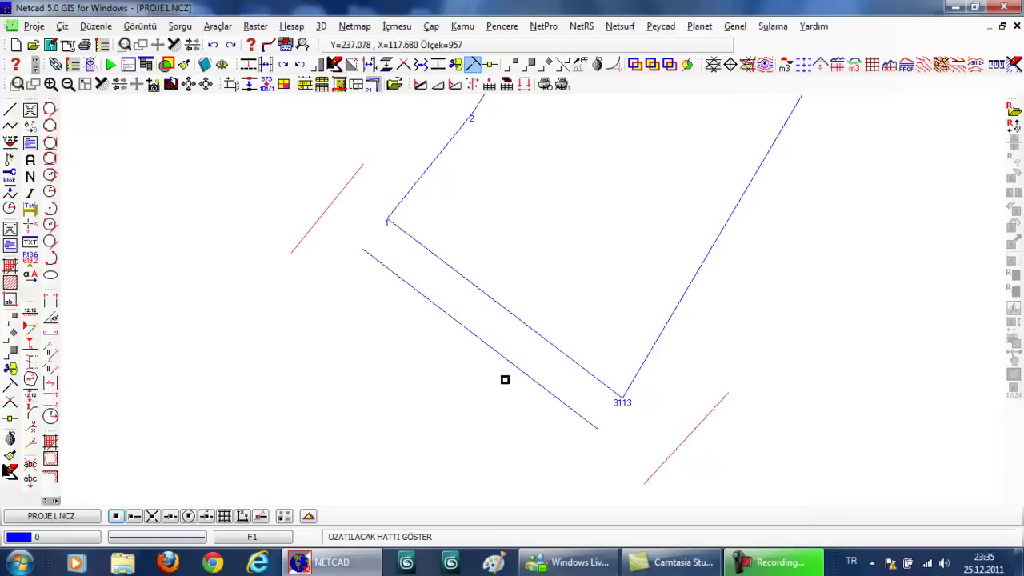
left_click(485, 345)
left_click(586, 419)
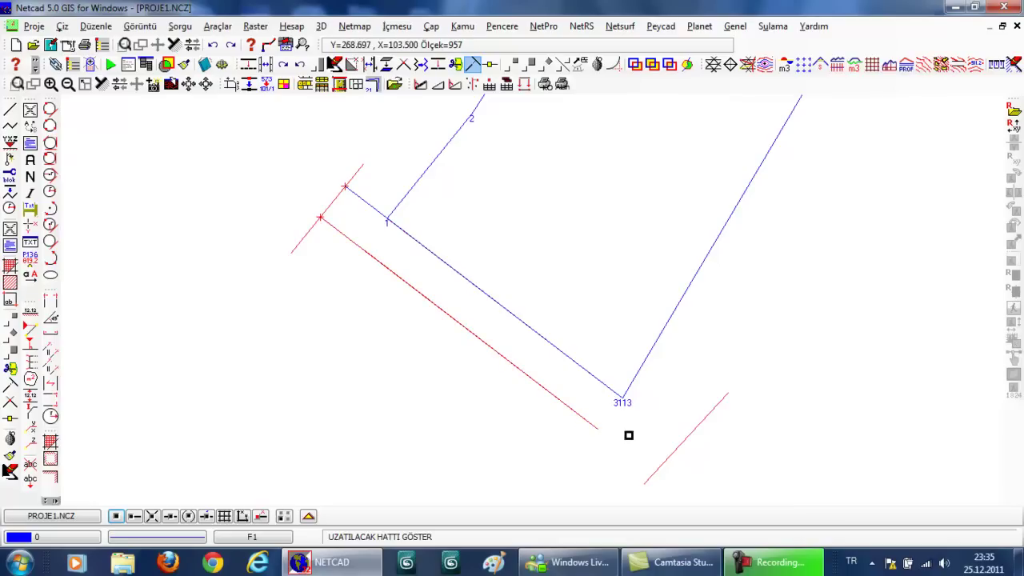
key("Escape")
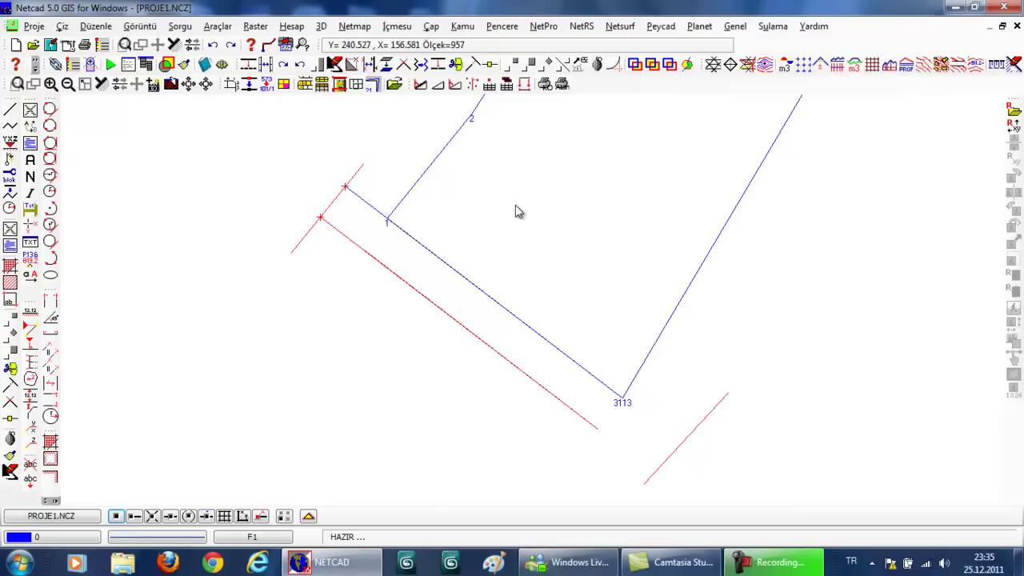
Extend the road line and edge 1–3113 past 3113 to the lower cross line.
left_click(474, 67)
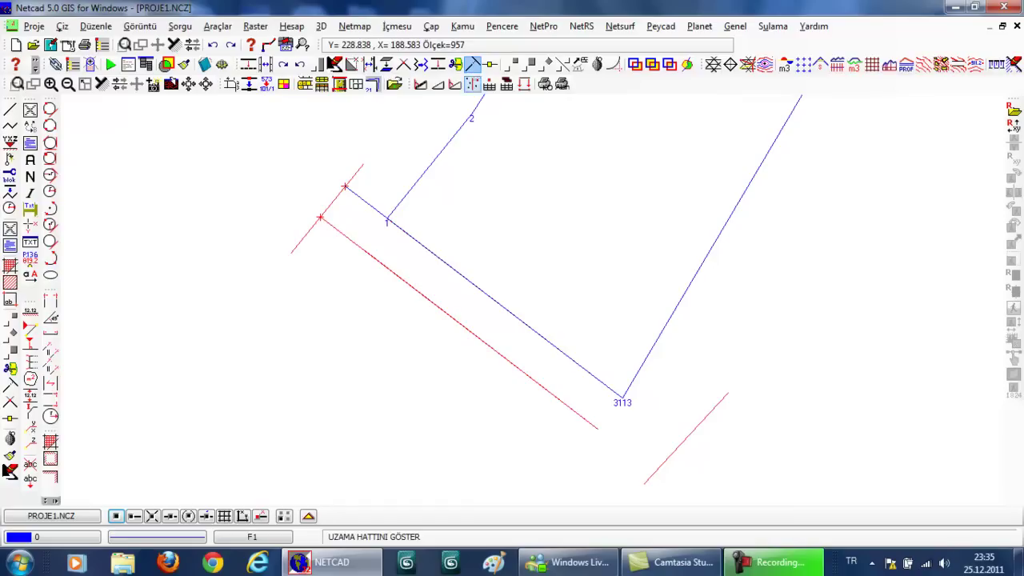
left_click(672, 455)
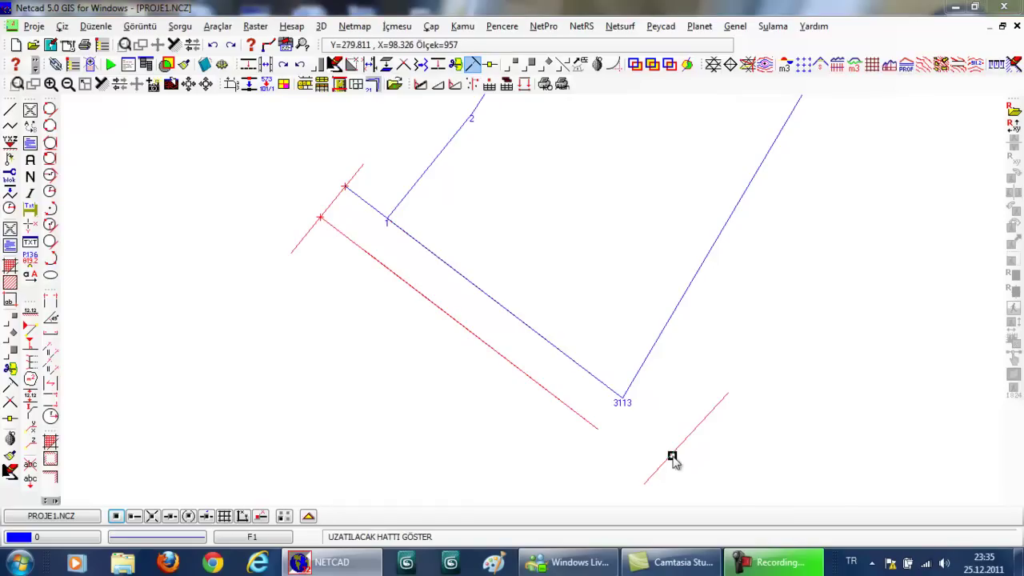
left_click(613, 343)
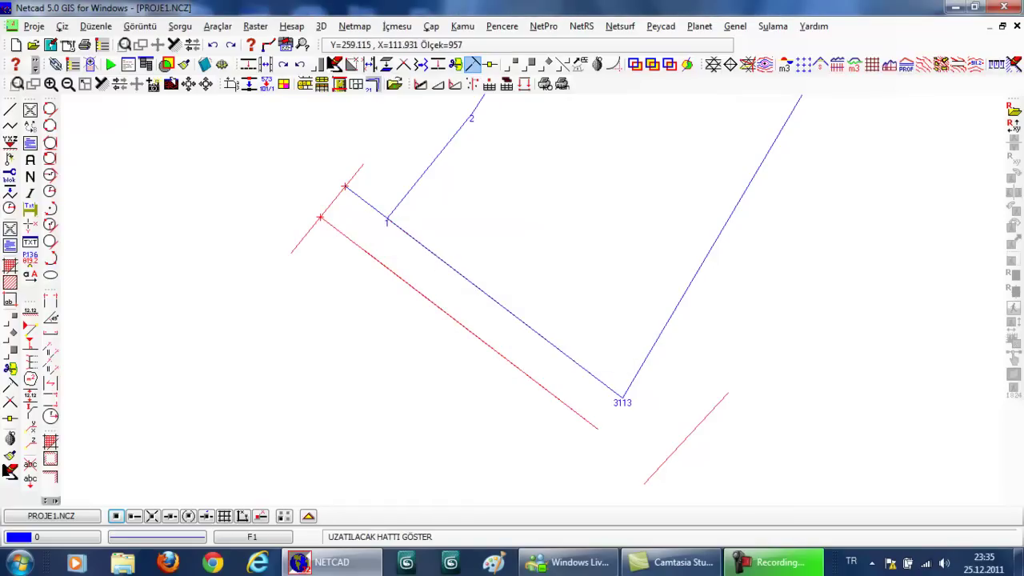
left_click(579, 416)
left_click(604, 380)
End the extension and delete the two short cross lines at the road-edge line ends.
right_click(593, 384)
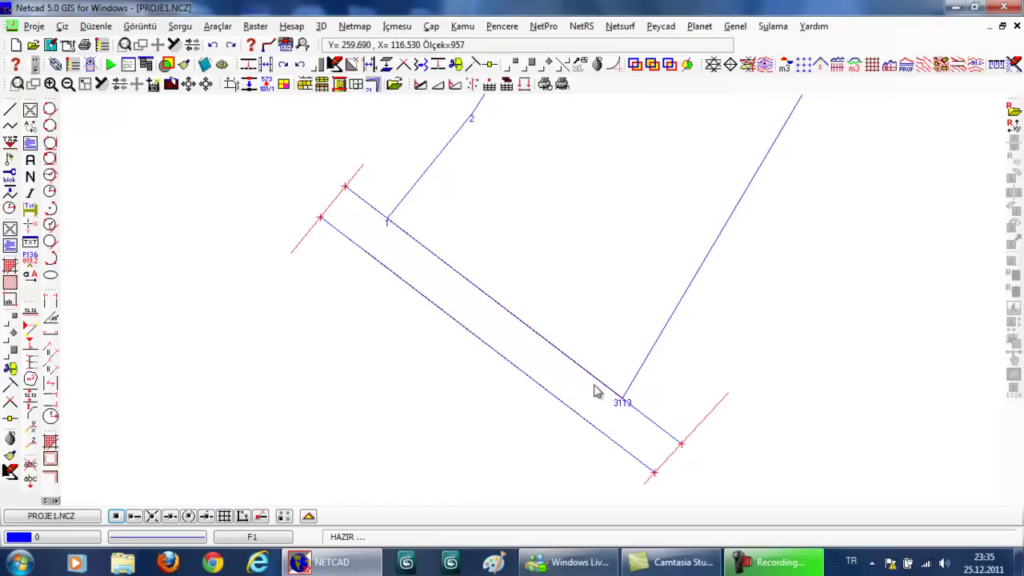
scroll(596, 391, "down", 1)
scroll(595, 391, "down", 1)
scroll(596, 391, "down", 1)
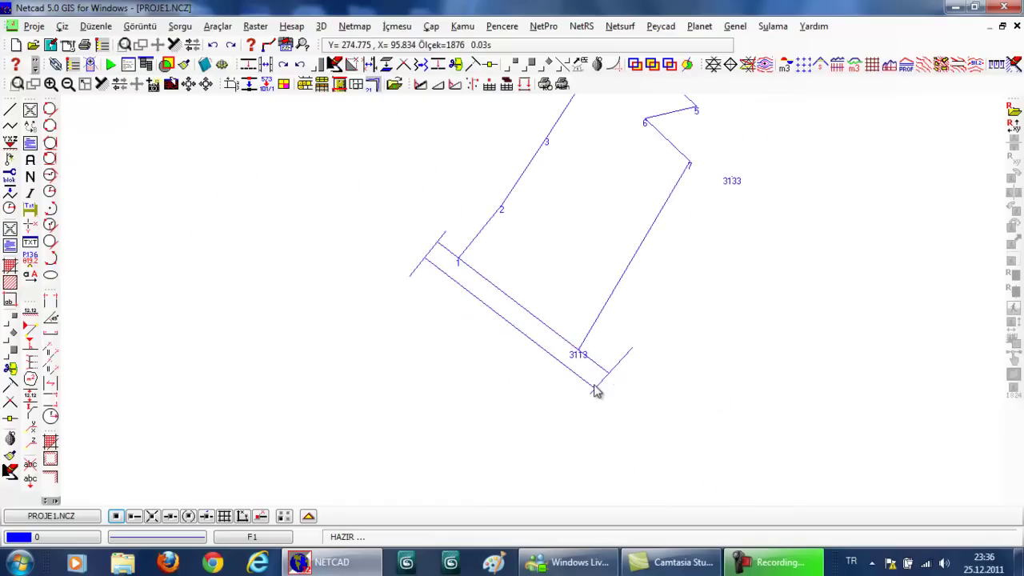
scroll(596, 391, "down", 2)
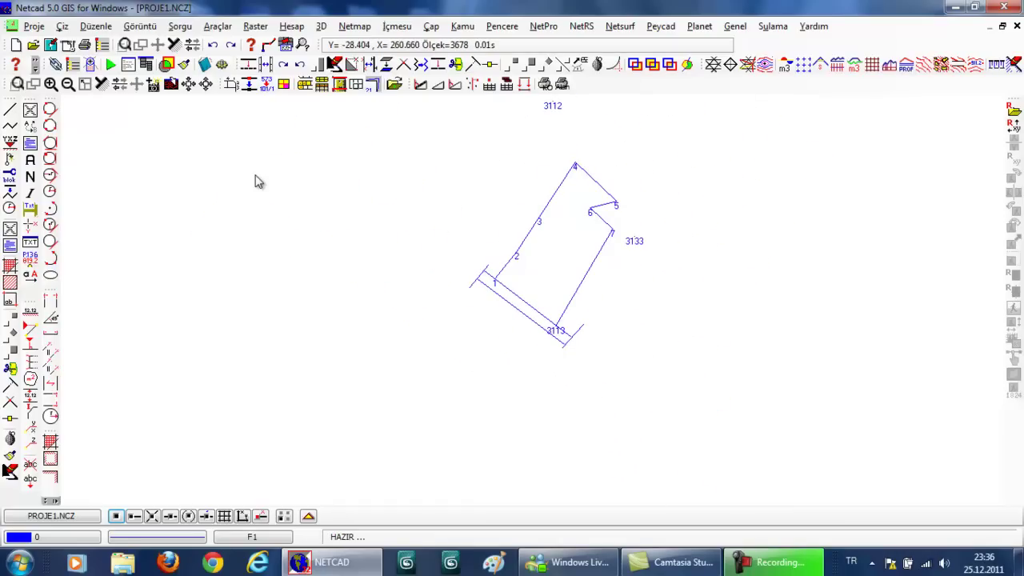
left_click(30, 464)
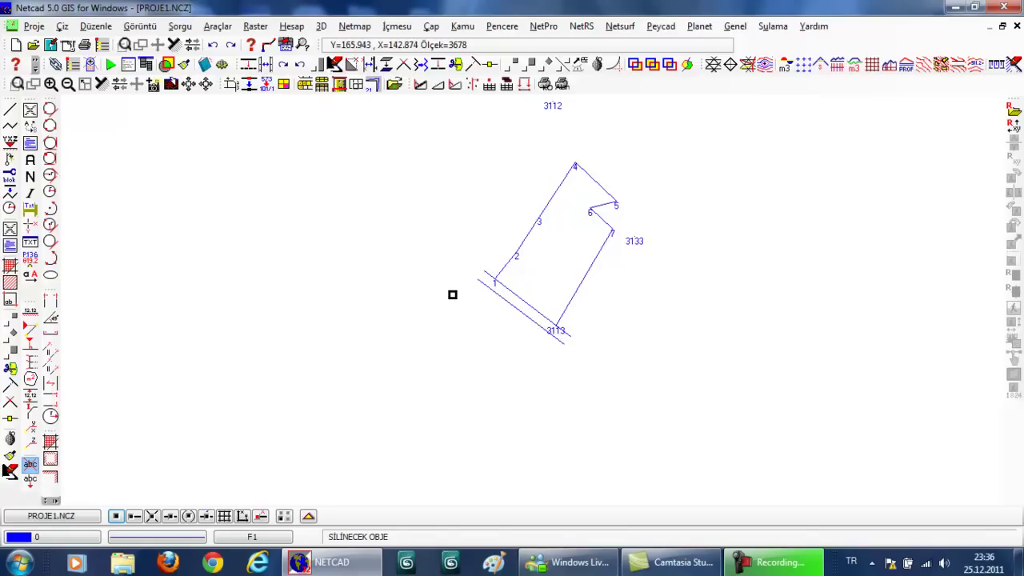
scroll(452, 294, "up", 1)
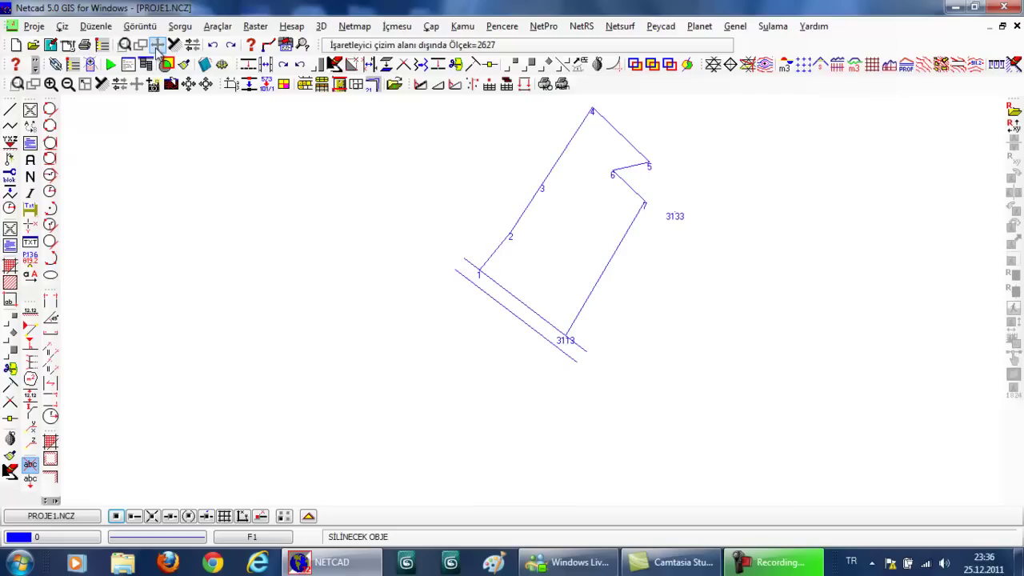
scroll(404, 145, "up", 1)
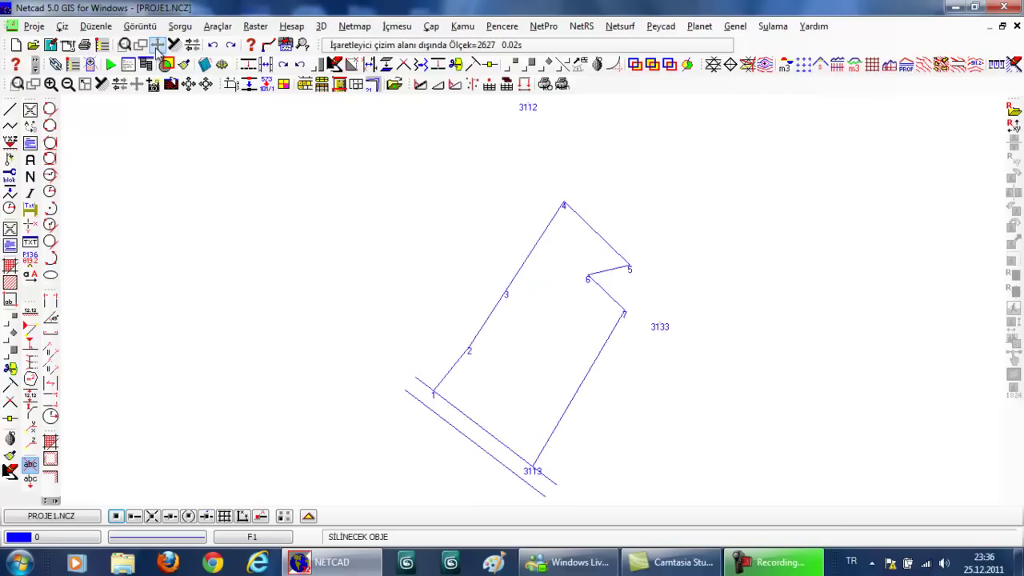
right_click(609, 222)
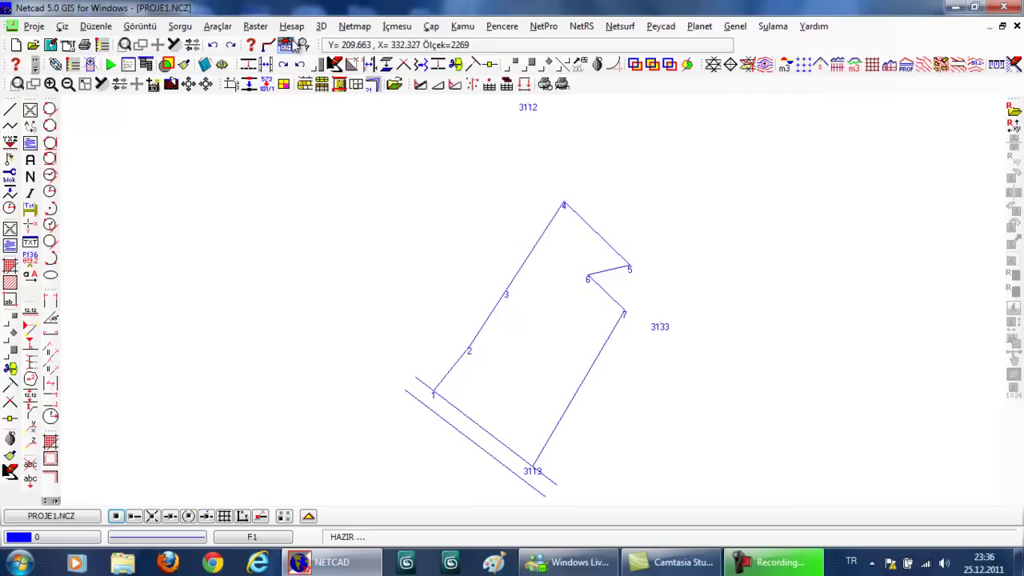
Start Aplikasyon Çıktıları reporting Koordinat, Yatay and Uzaklık values to Ekran.
left_click(293, 27)
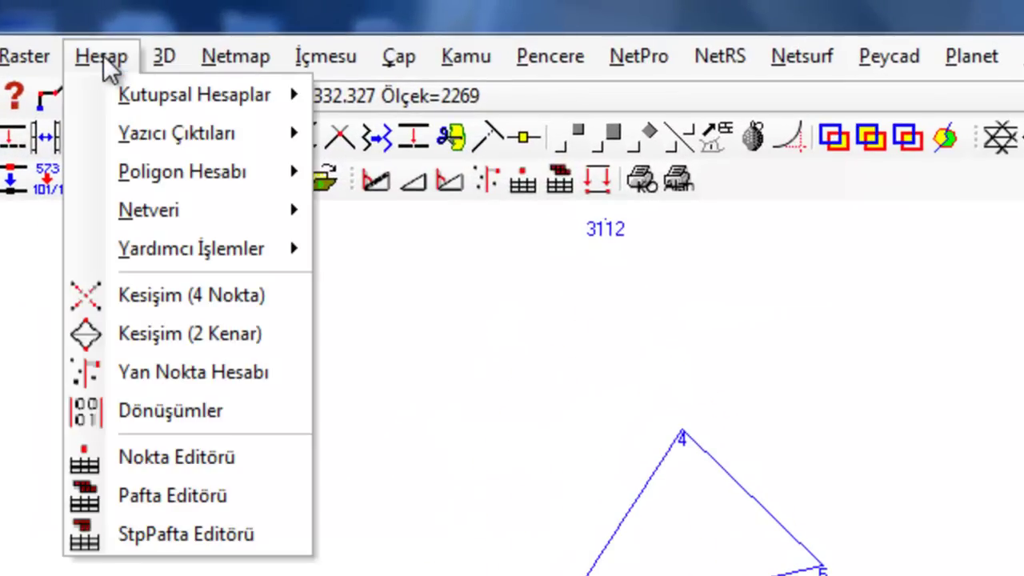
mouse_move(176, 133)
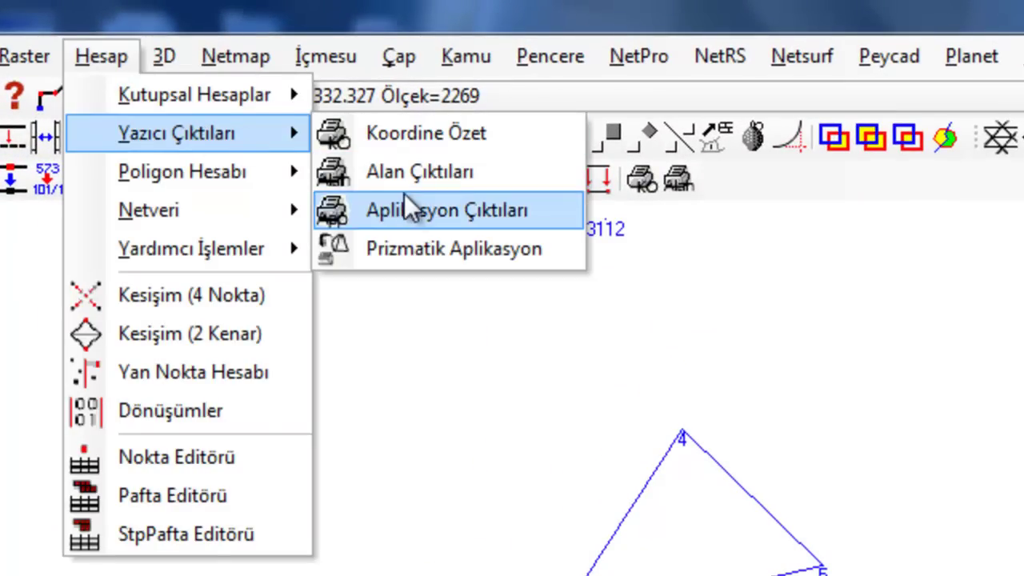
left_click(412, 212)
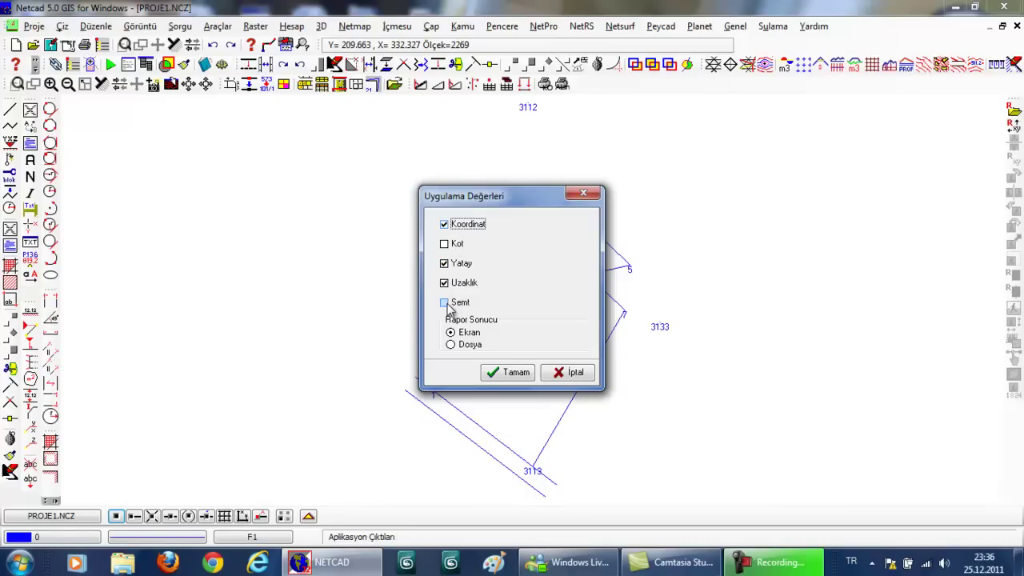
left_click(499, 374)
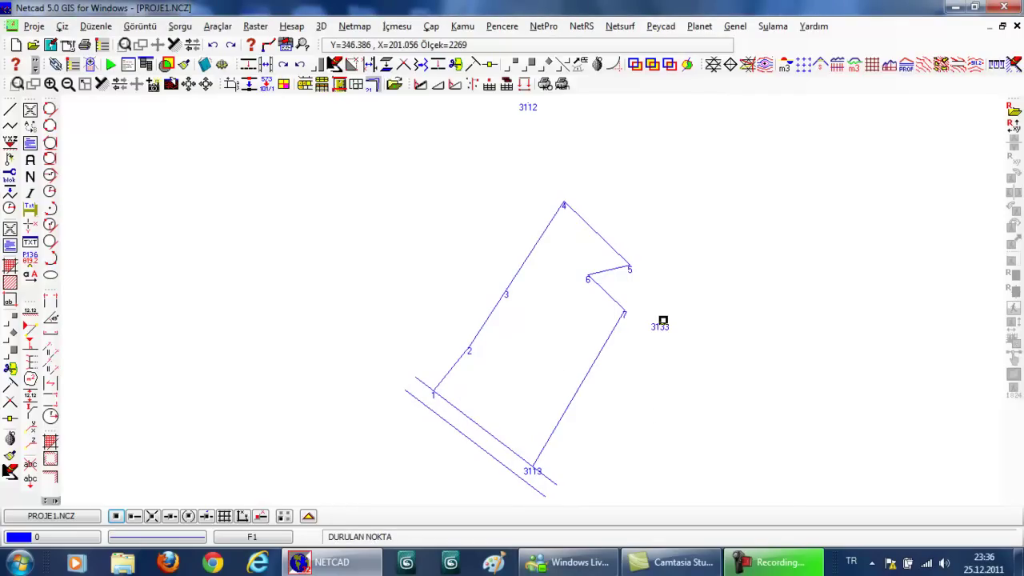
Stake out parcel points 1–7 from station 3133 with backsight 3112, then zoom beside 3133.
left_click(659, 326)
left_click(528, 106)
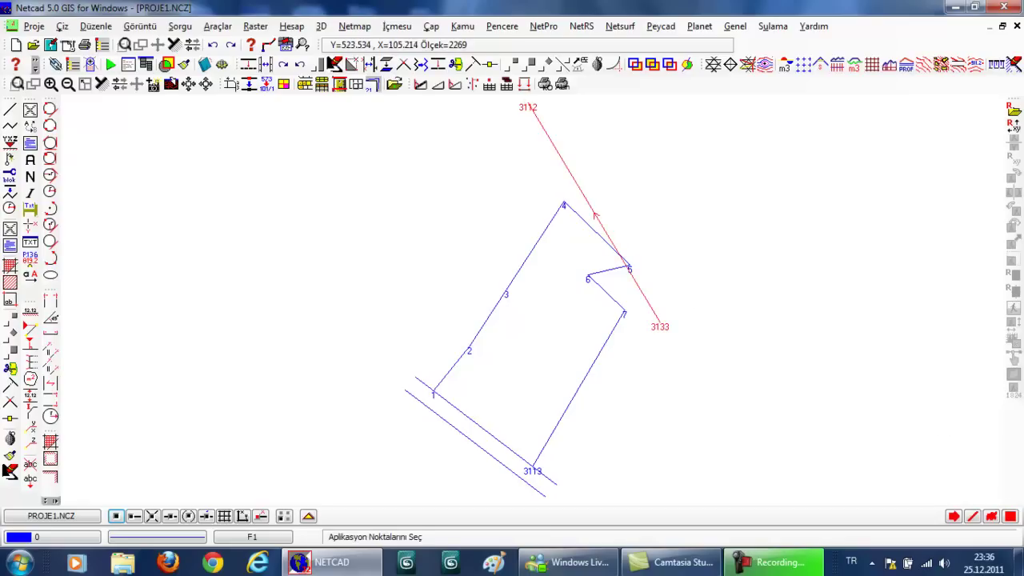
left_click(956, 516)
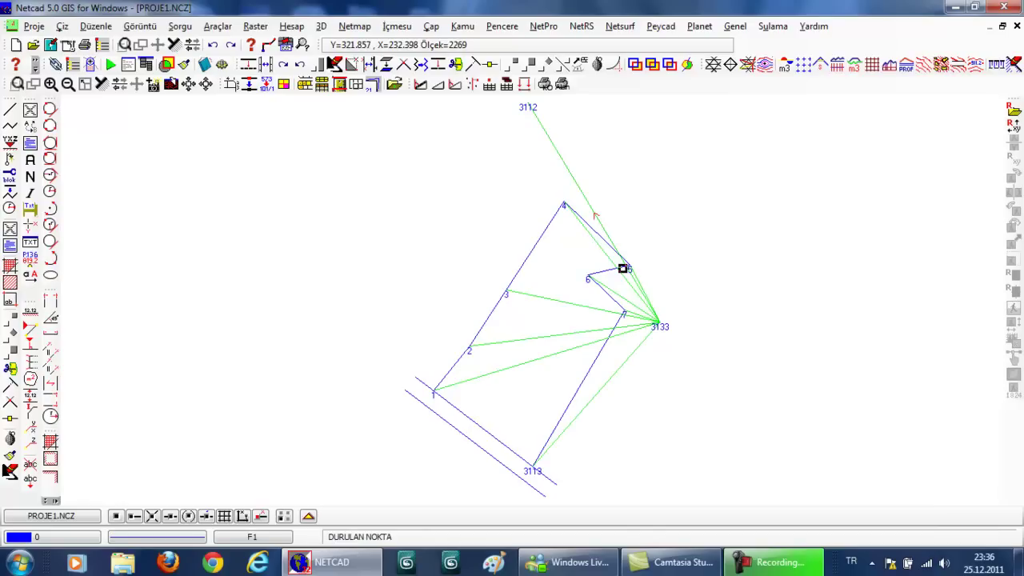
left_click(623, 268)
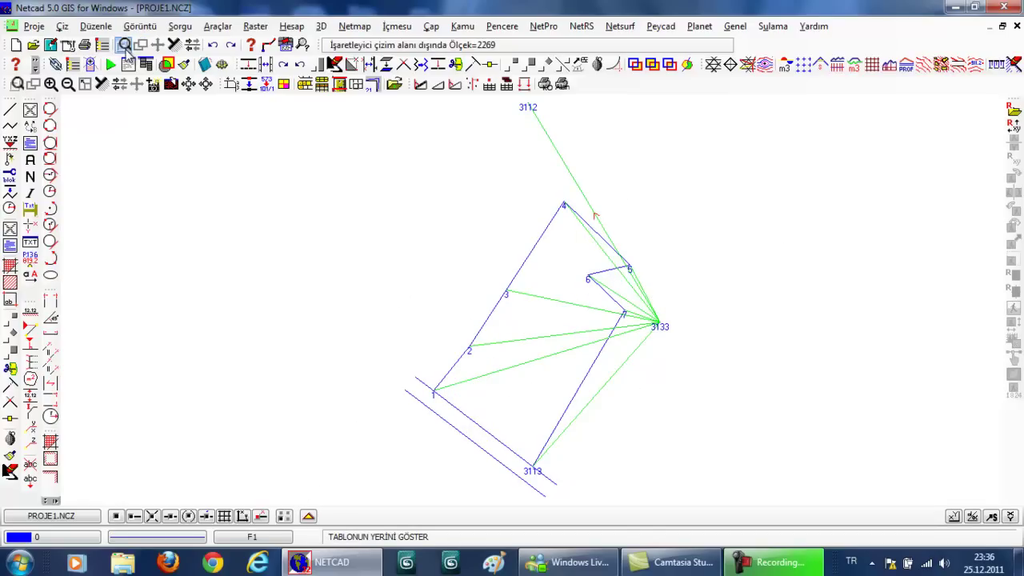
left_click(460, 484)
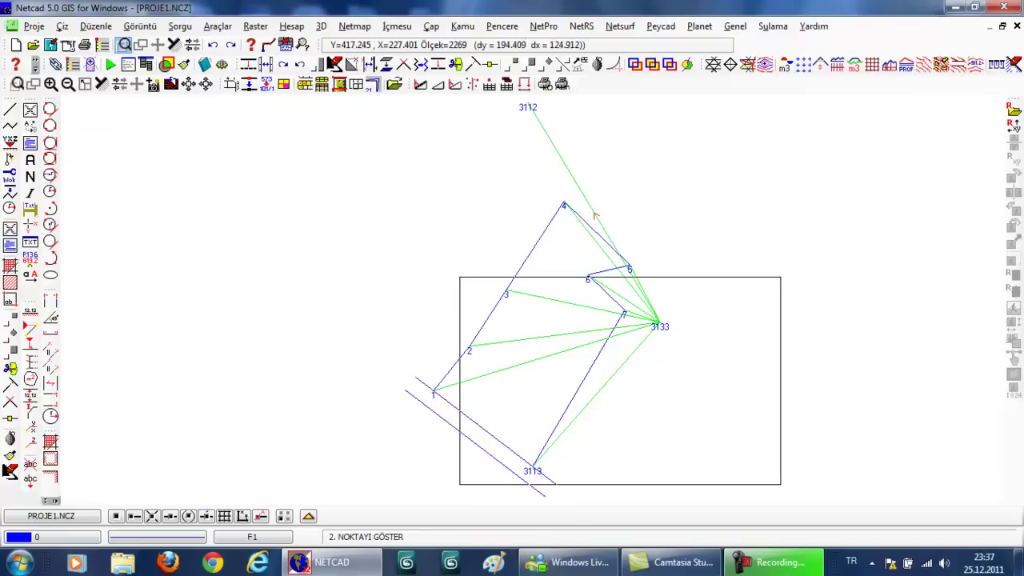
left_click(775, 281)
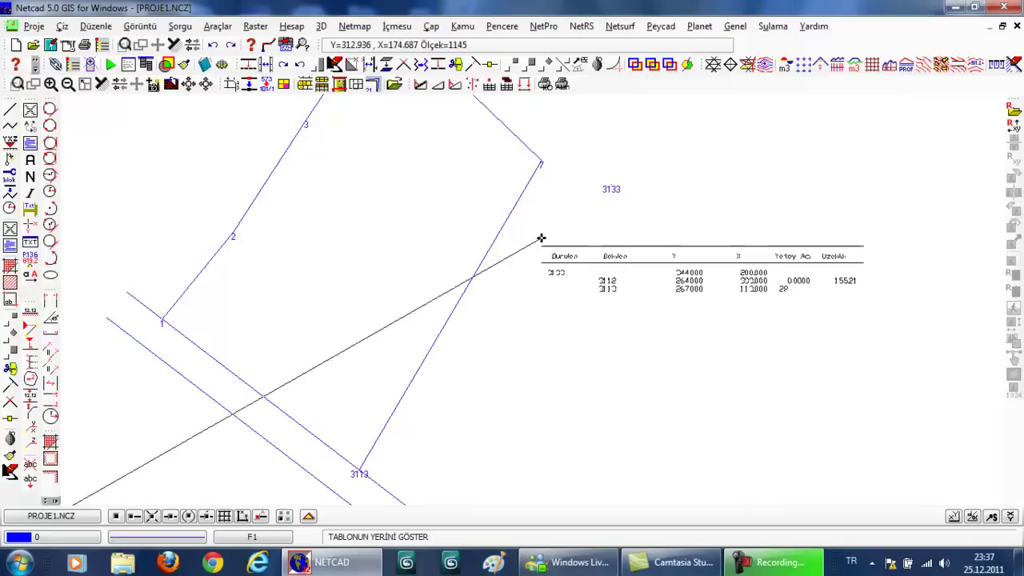
left_click(531, 240)
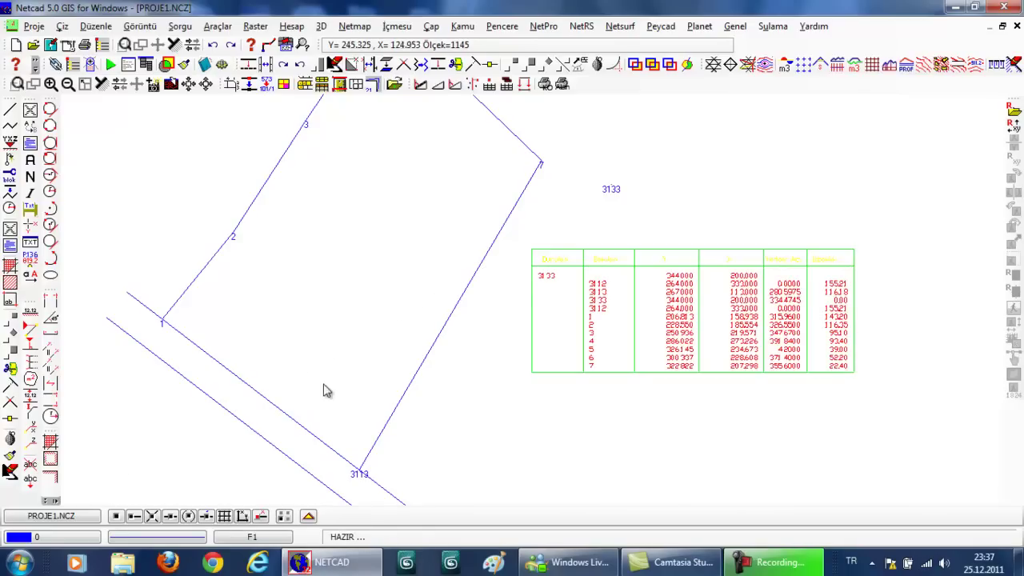
left_click(68, 540)
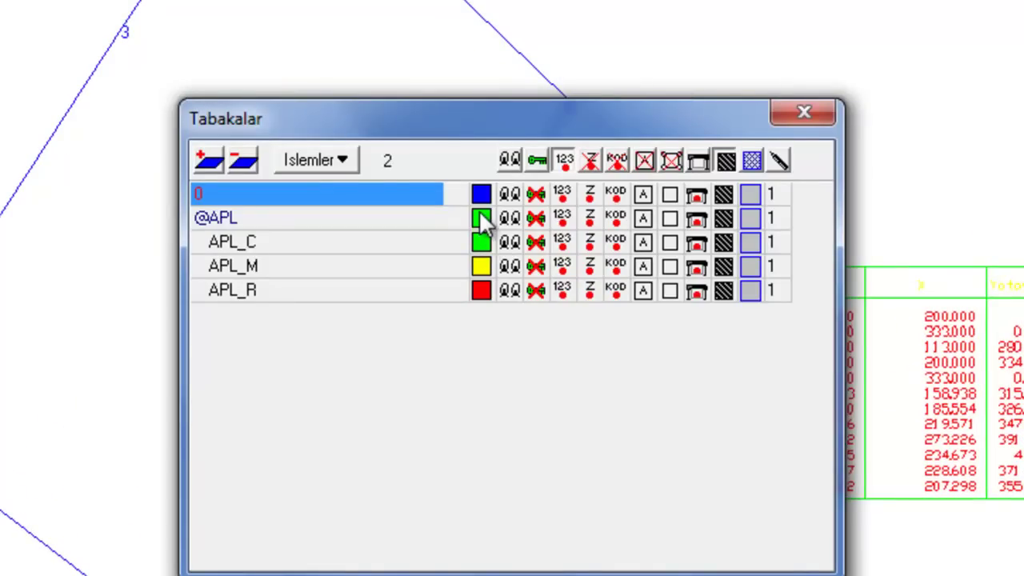
left_click(479, 215)
left_click(336, 56)
left_click(480, 241)
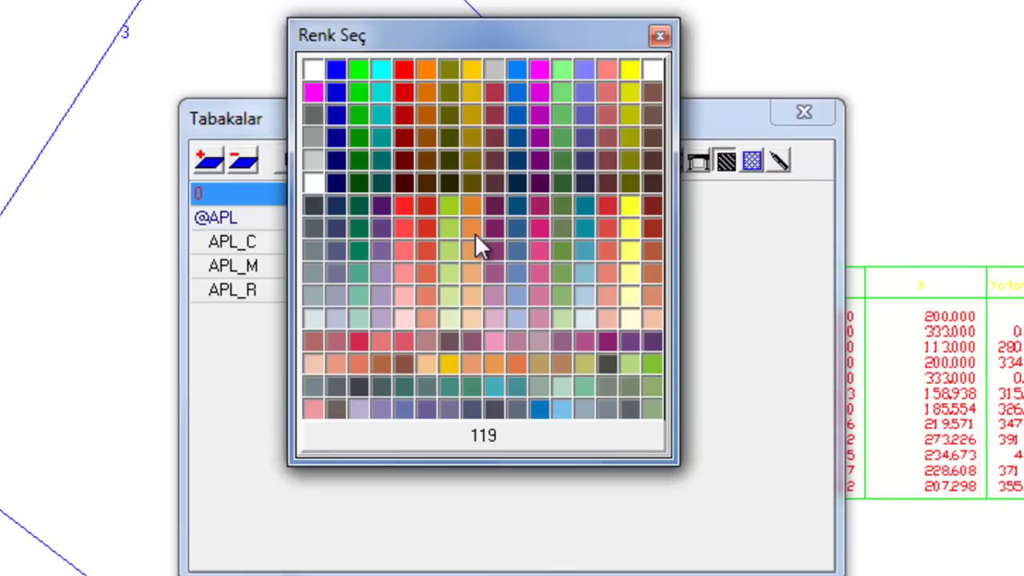
left_click(341, 66)
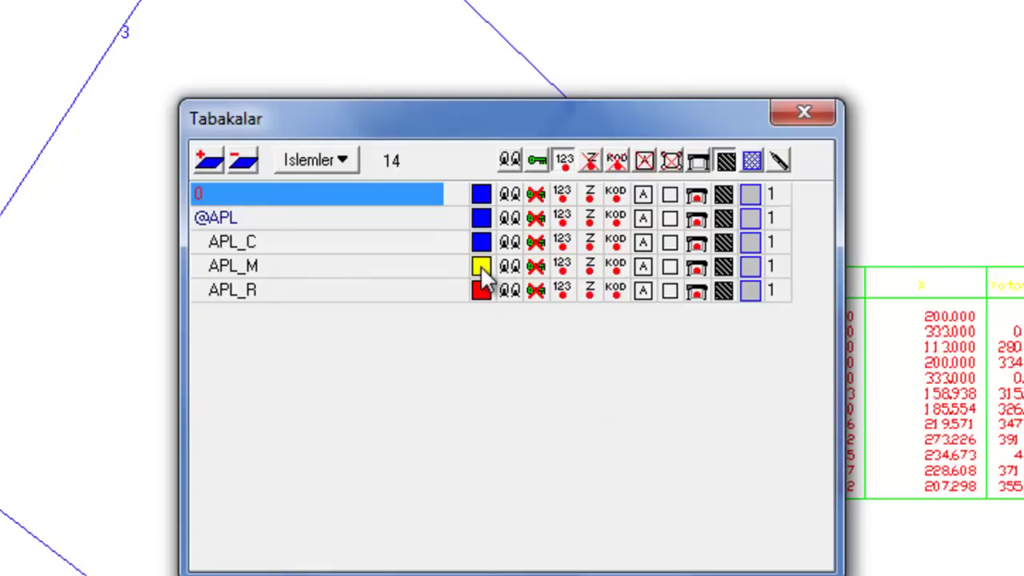
left_click(480, 266)
left_click(334, 94)
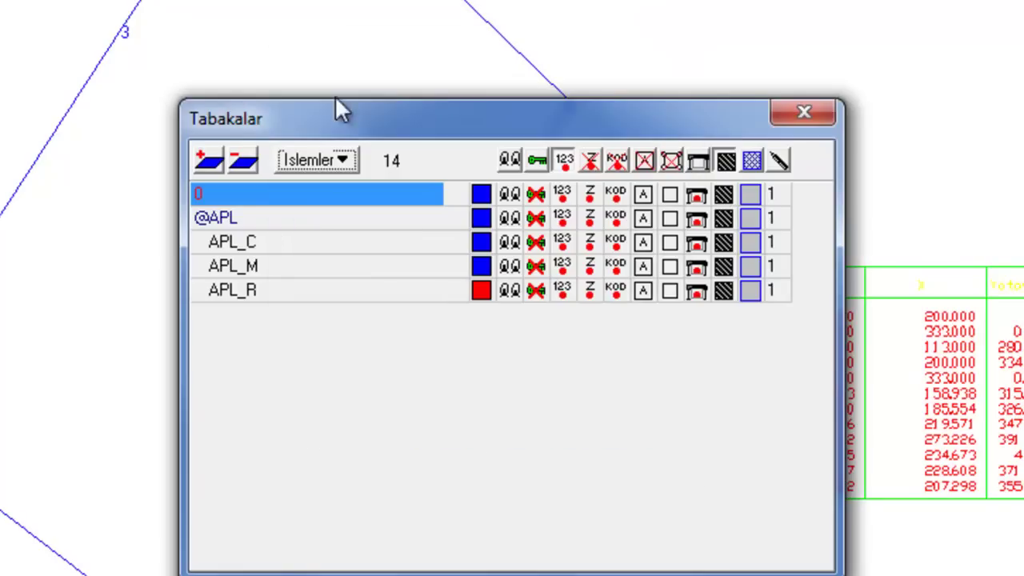
left_click(482, 287)
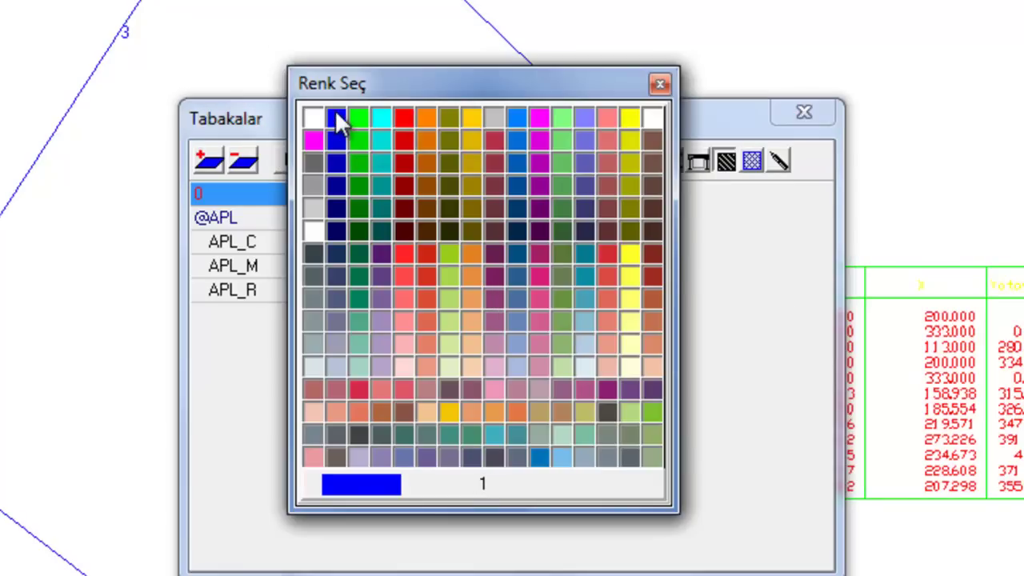
left_click(336, 112)
key("Escape")
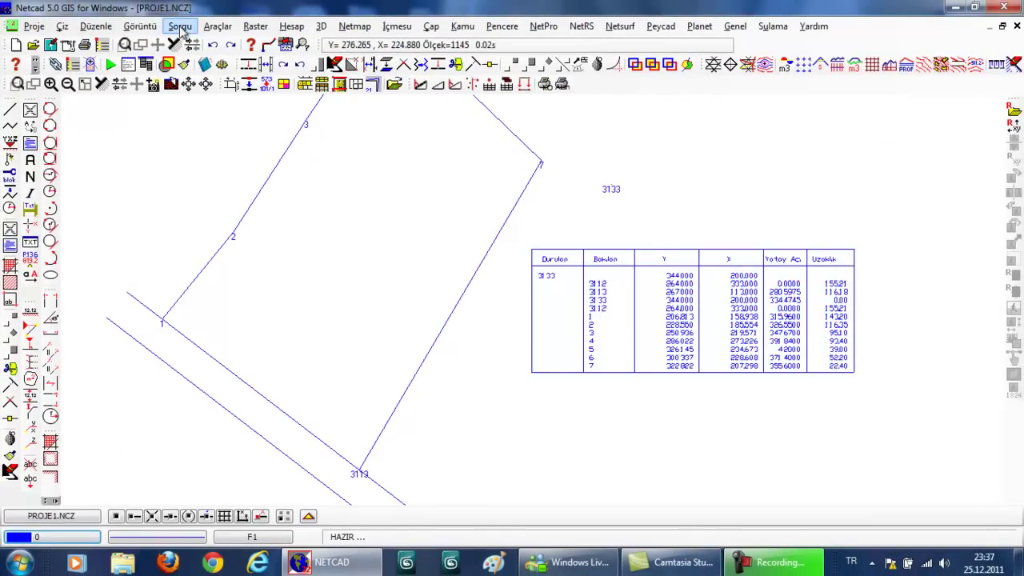
Zoom in on the blue station-3133 table so its Y, X, angle and distance columns are legible.
left_click(124, 46)
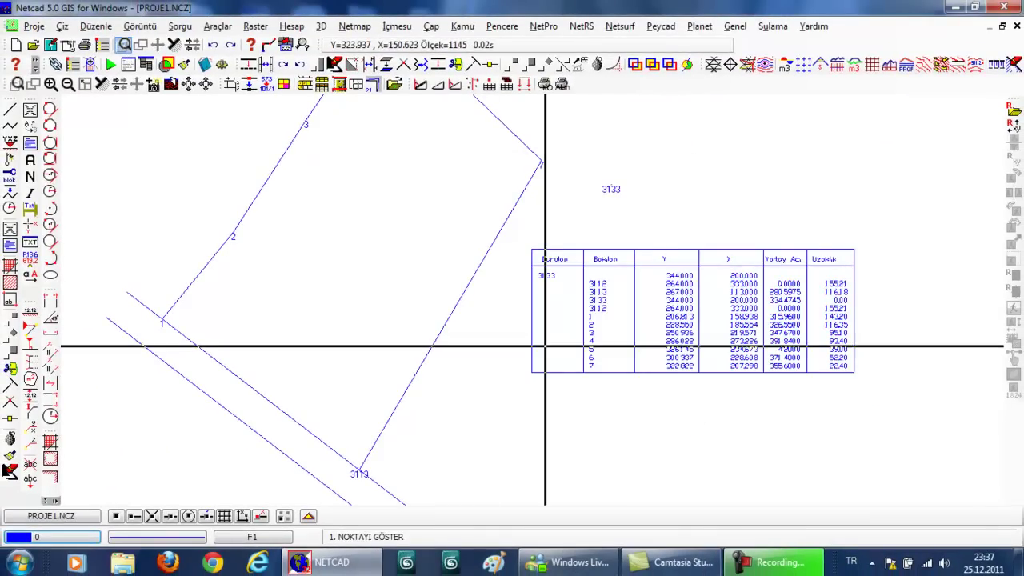
left_click(548, 366)
left_click(868, 253)
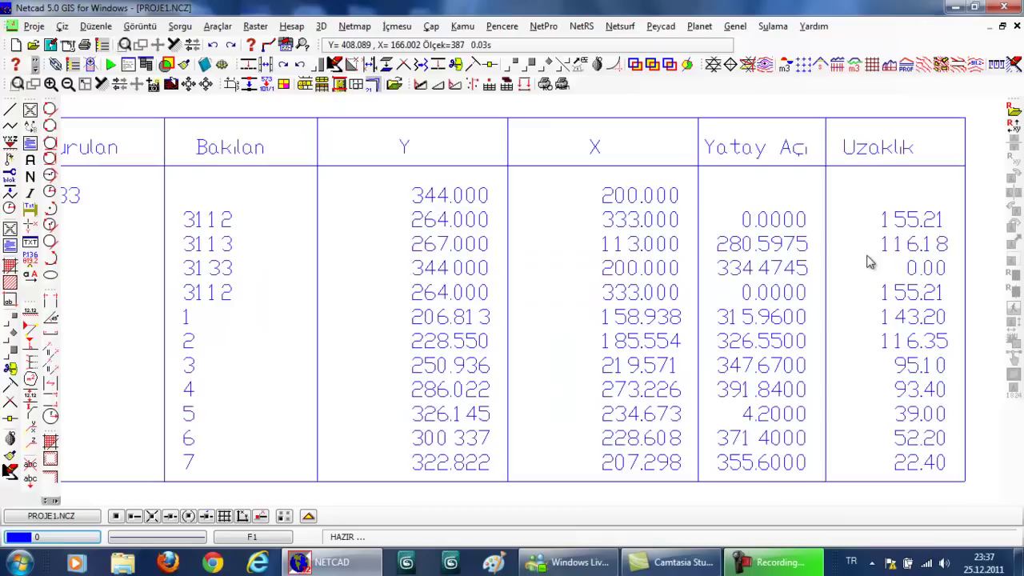
scroll(558, 236, "down", 1)
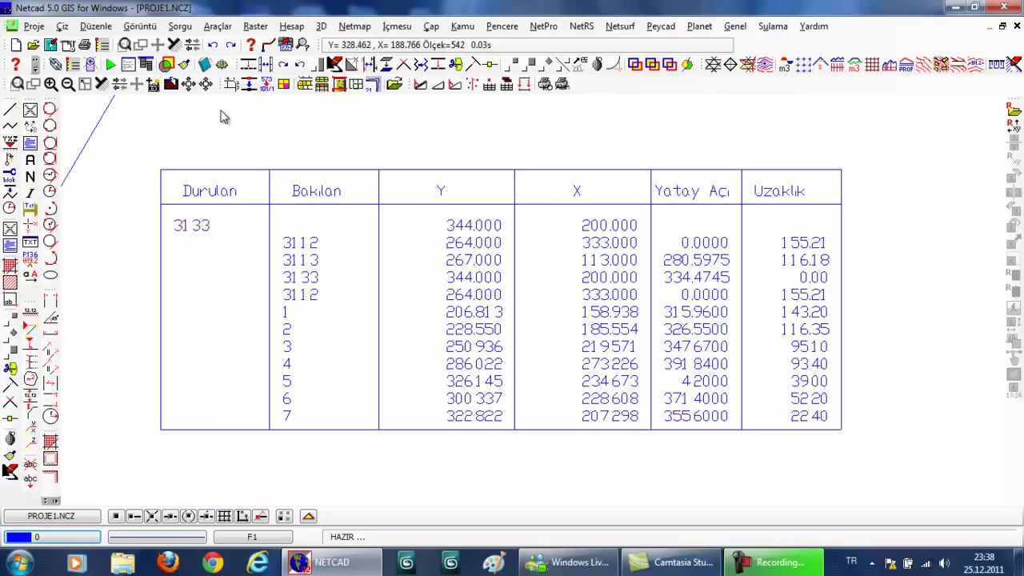
Show parcel 1–7 and the stakeout table in full view again, cancelling the started window zoom.
left_click(159, 45)
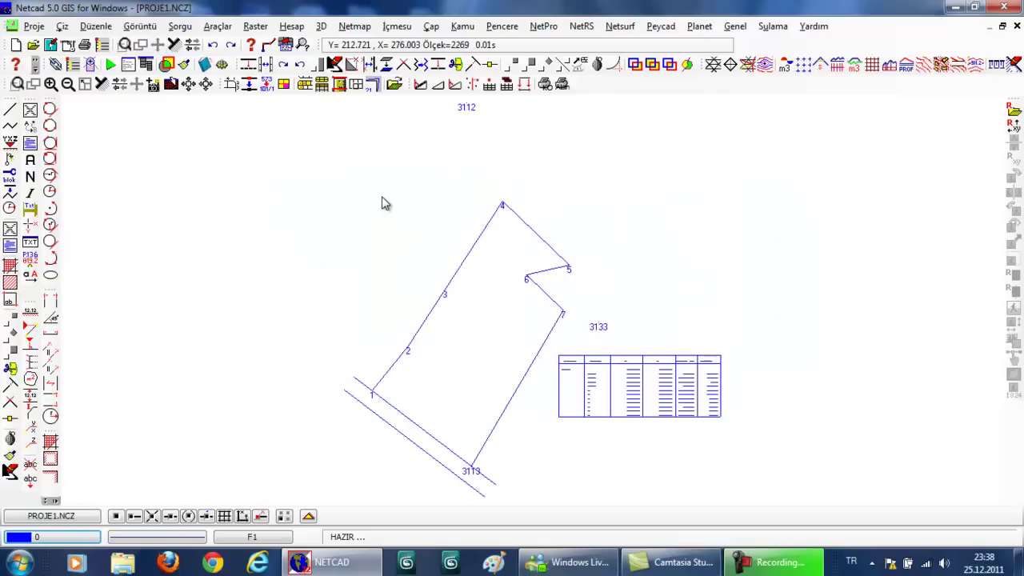
left_click(124, 44)
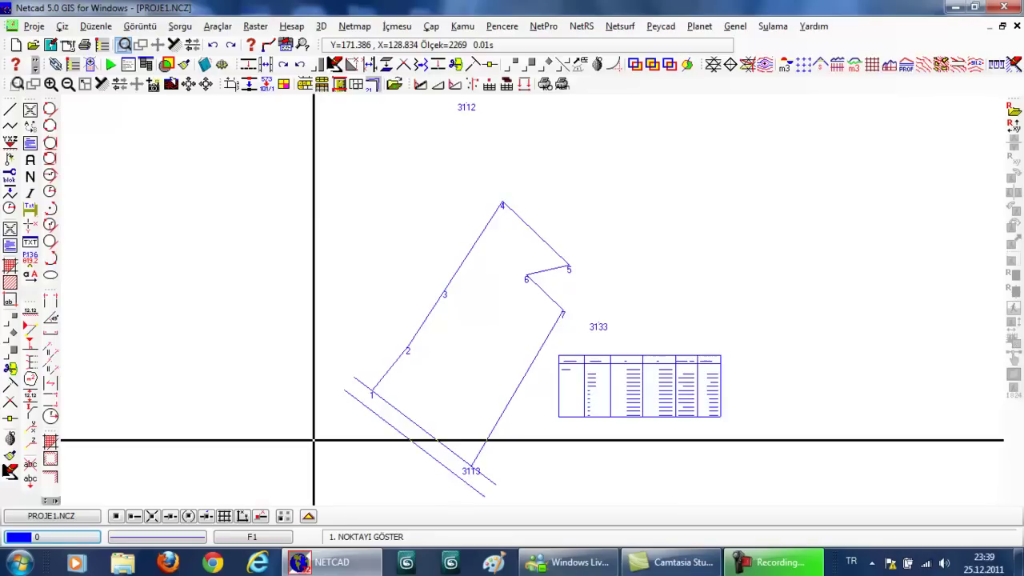
key("Escape")
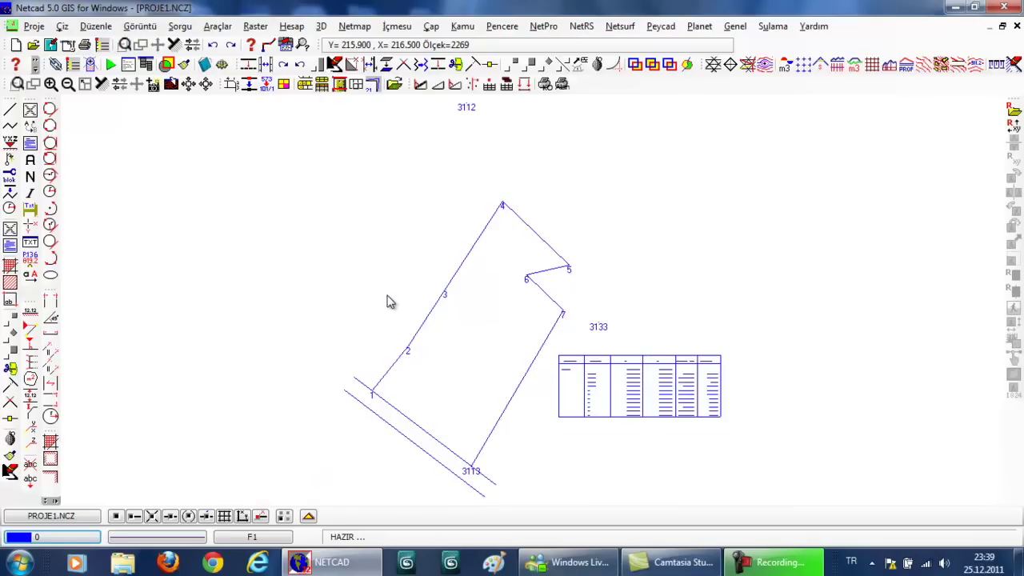